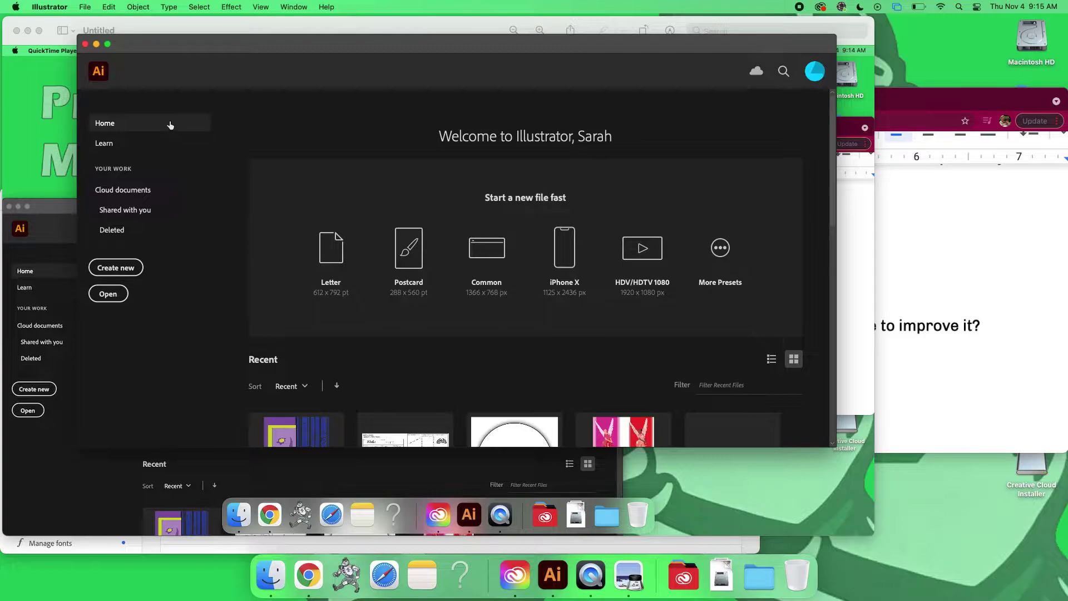
Start a new Letter-size document and name it "Blob brush Eyeball Shtb"
click(132, 269)
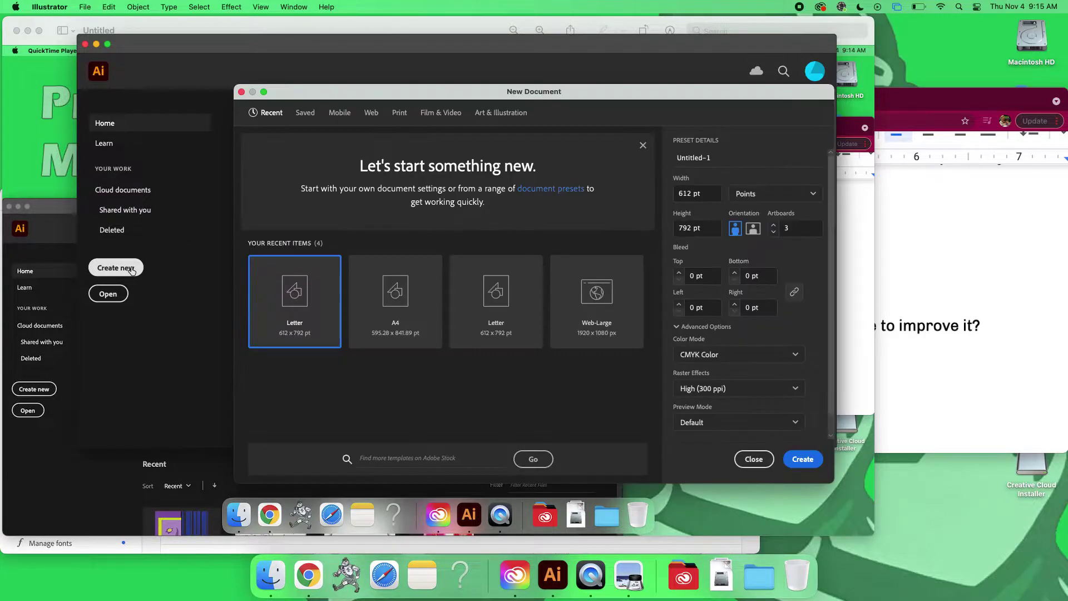
click(722, 158)
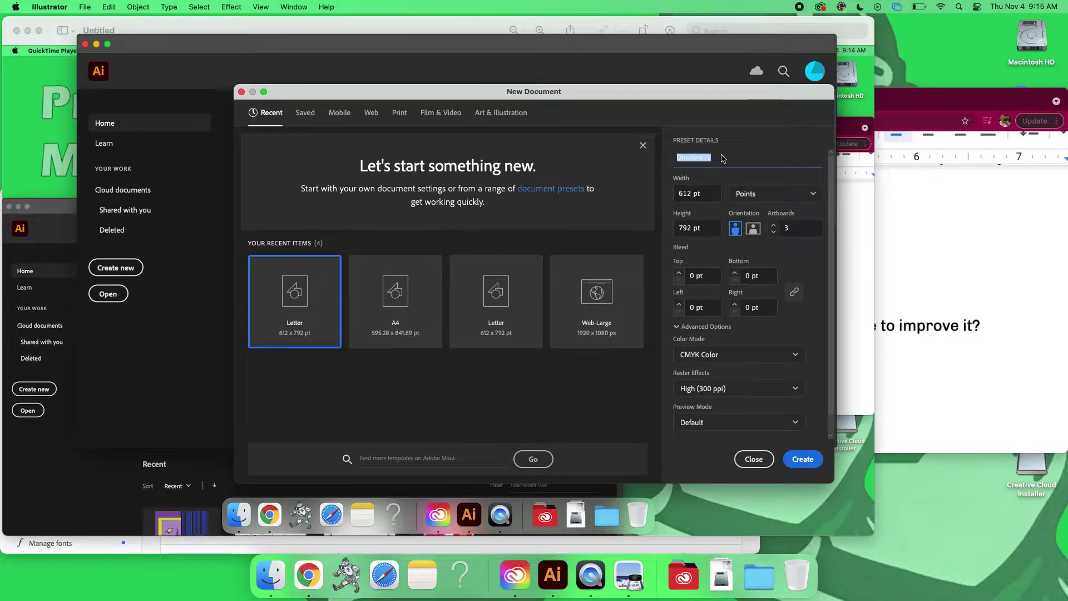
text(Blob)
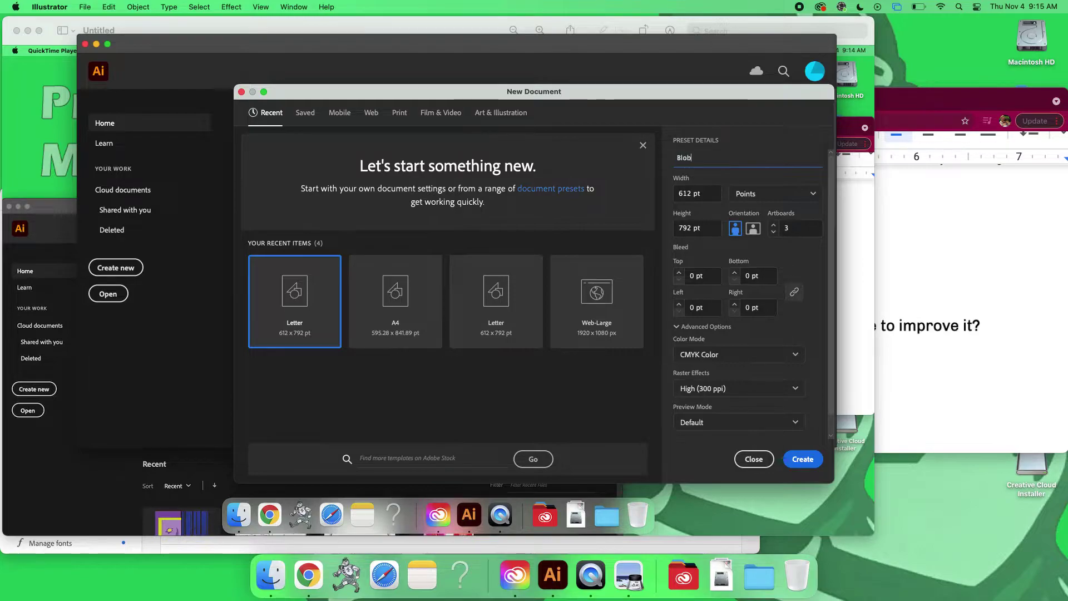
text( brush Eyeball Shtb)
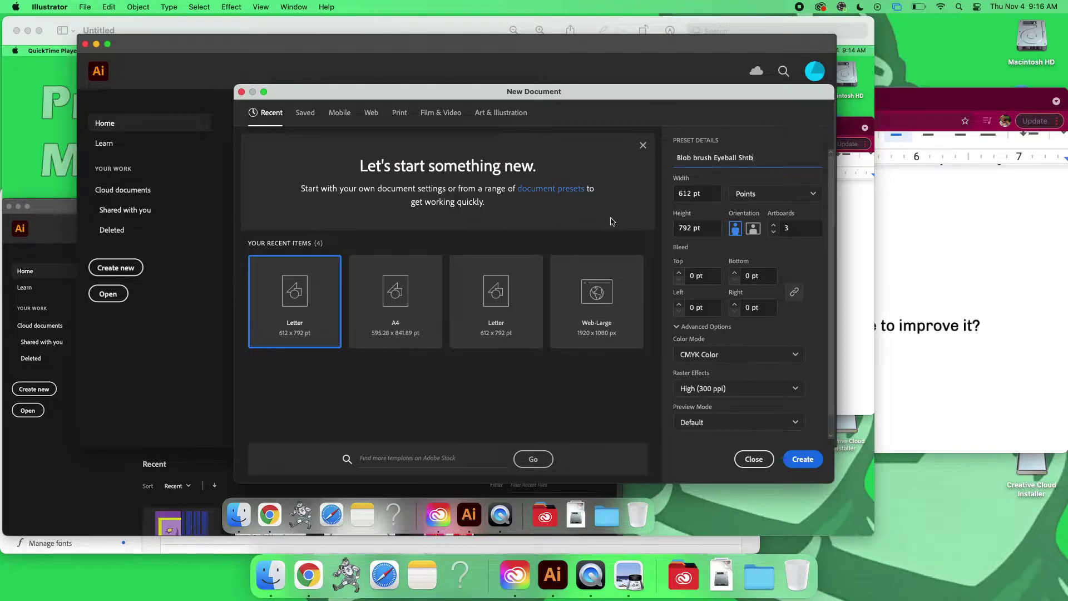
Set landscape orientation (792 x 612 pt) and one artboard, create the document, and enlarge its window to fill the screen
click(753, 233)
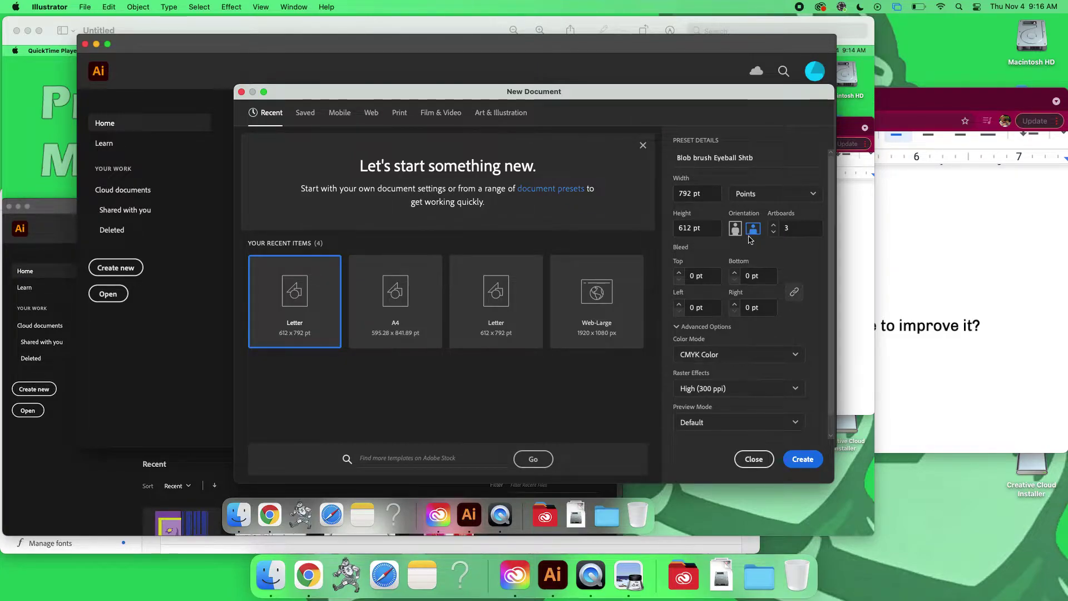
click(773, 232)
click(773, 232)
click(806, 459)
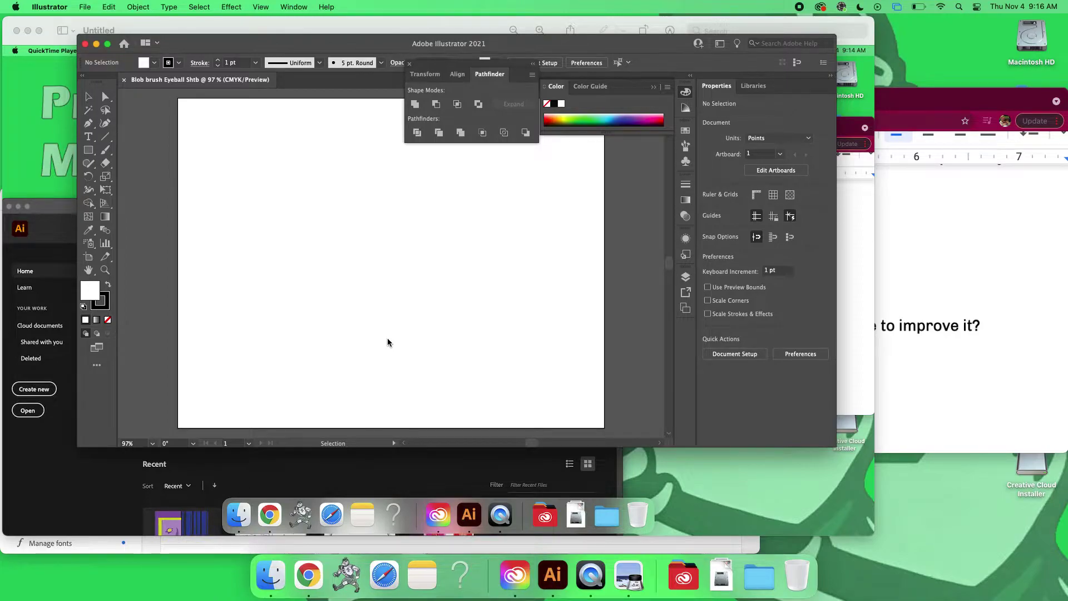
double_click(411, 43)
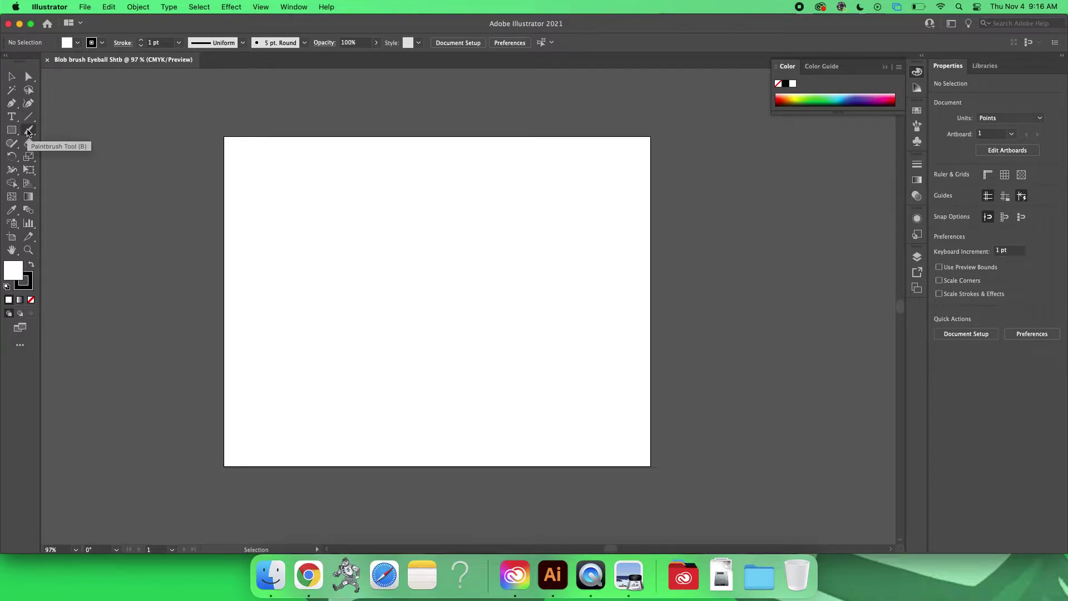
Draw a wavy black stroke about 249 by 168 pt in the upper-left part of the artboard with the Paintbrush
click(28, 131)
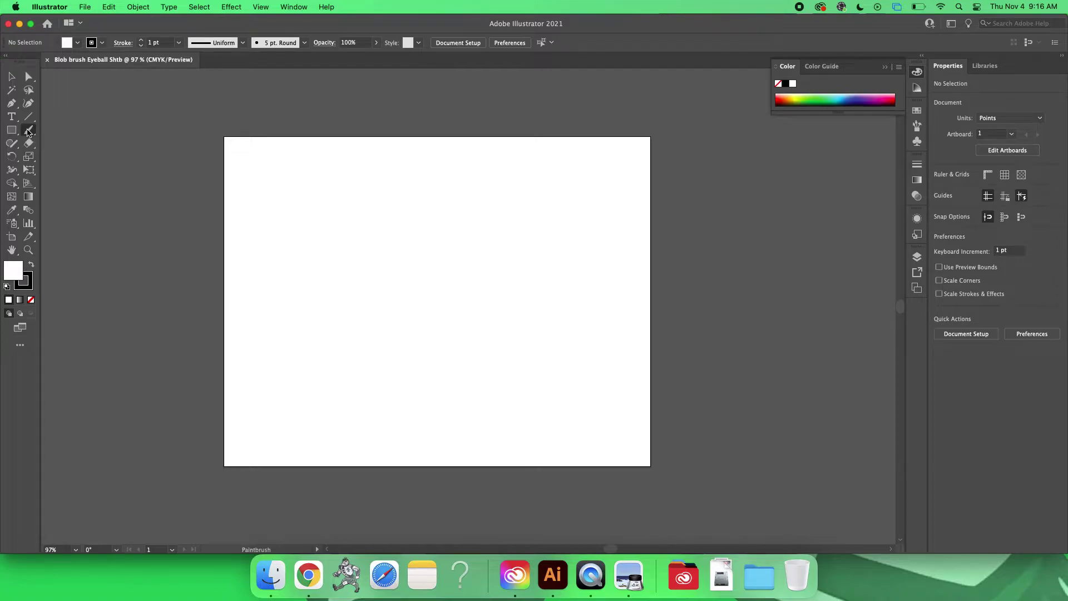
click(62, 145)
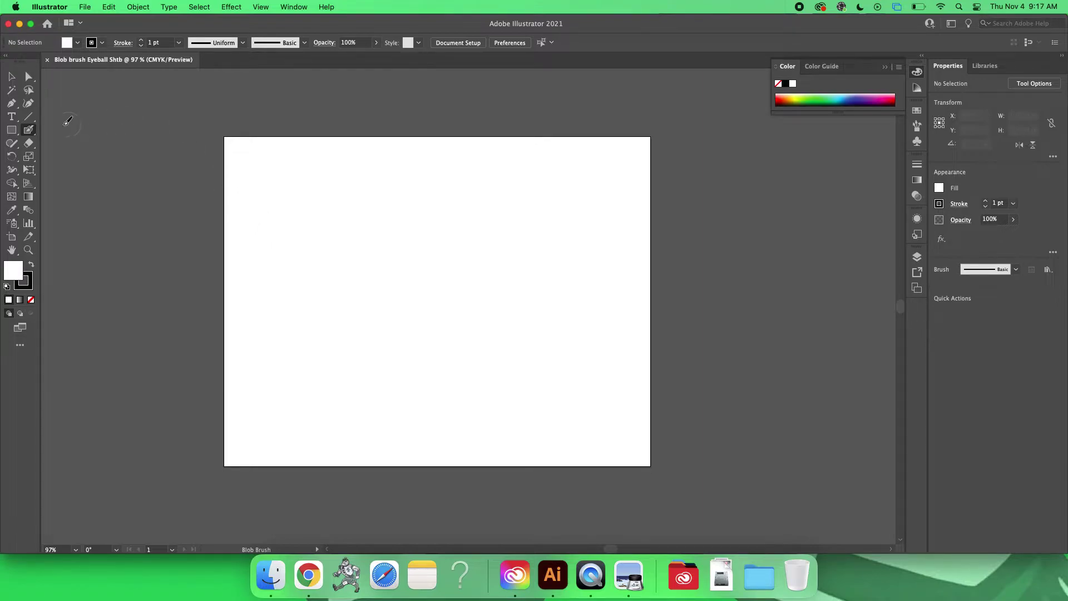
drag(28, 131, 65, 128)
mouse_move(258, 203)
mouse_down()
mouse_move(314, 258)
mouse_move(342, 232)
mouse_move(363, 284)
mouse_move(396, 284)
mouse_up()
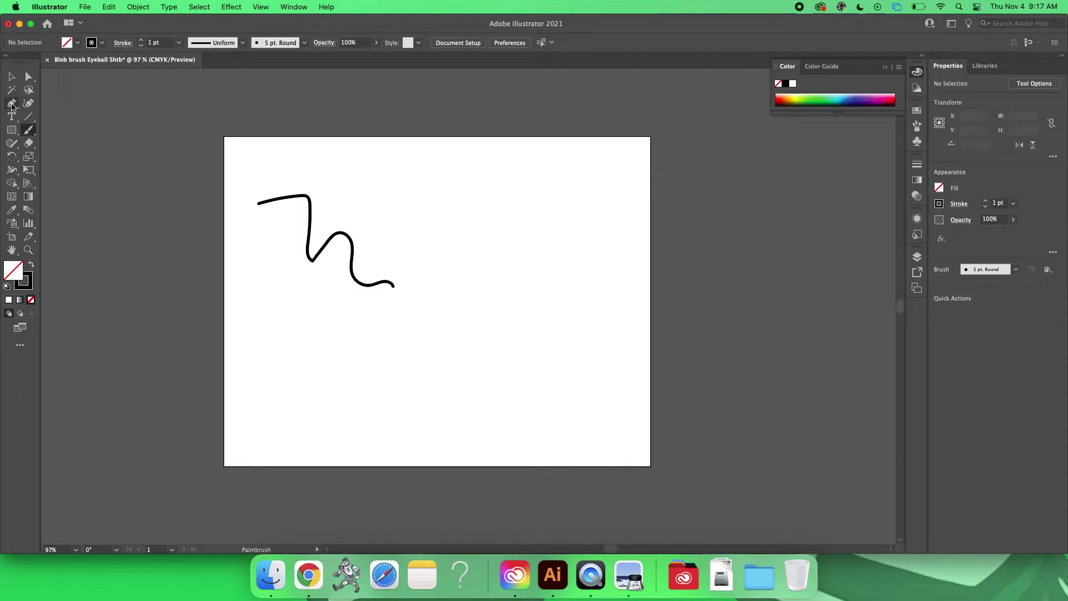
Examine the anchor points along the center path of the paintbrush stroke using Direct Selection
key(v)
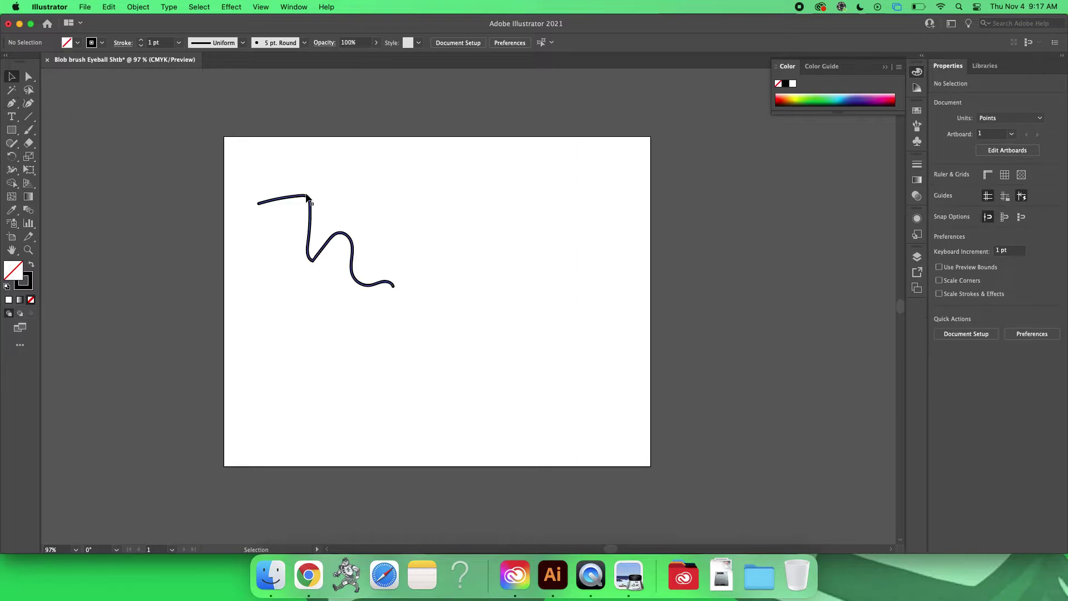
click(310, 199)
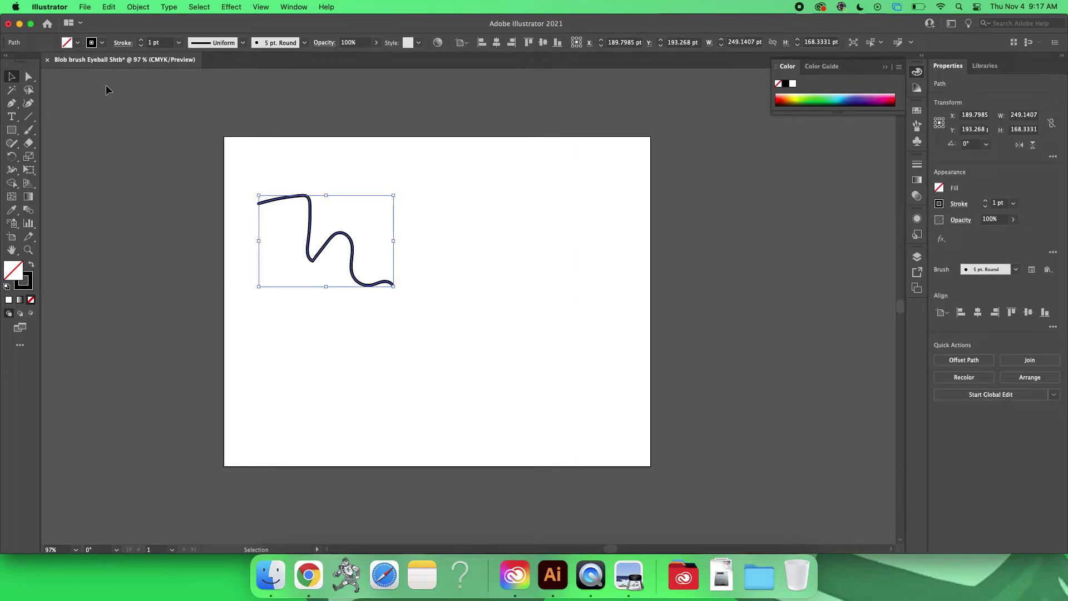
click(27, 77)
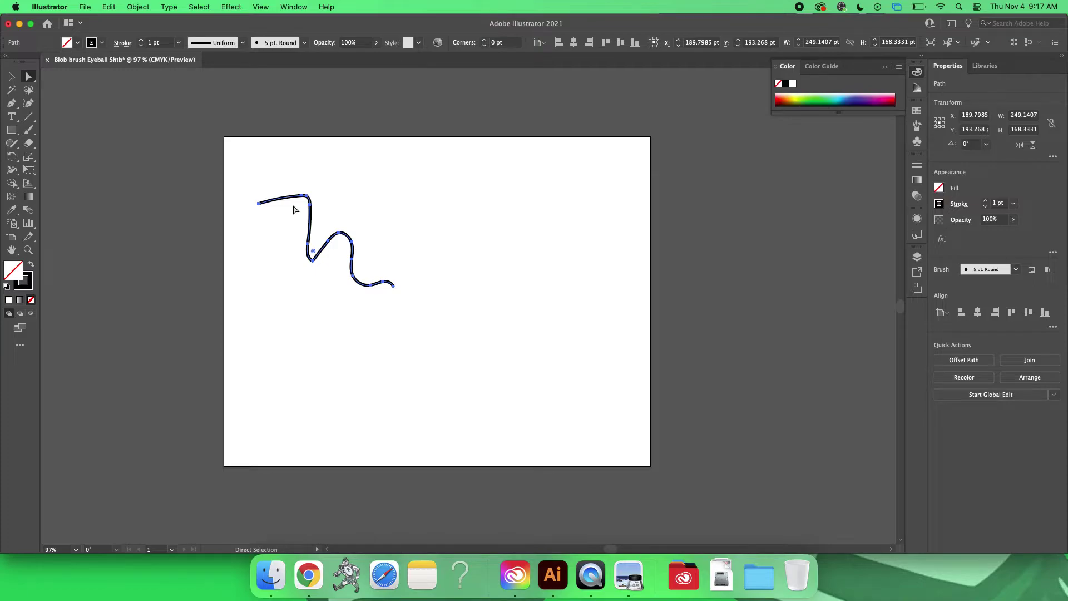
scroll(295, 209, up, 5)
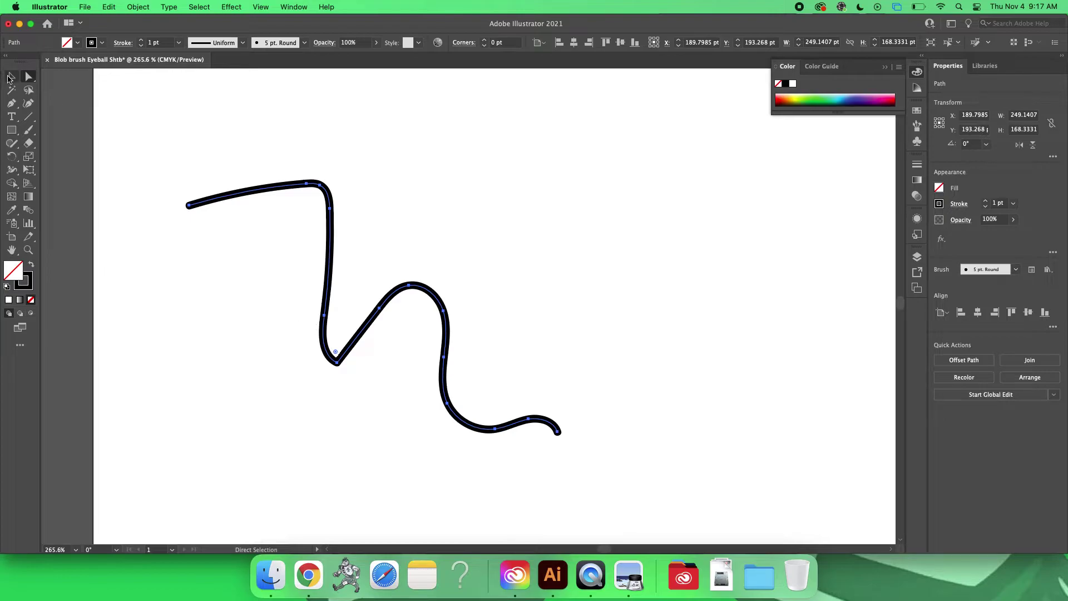
Draw a black zigzag squiggle about 153 by 157 pt to the right of the paintbrush stroke with the Blob Brush
click(26, 134)
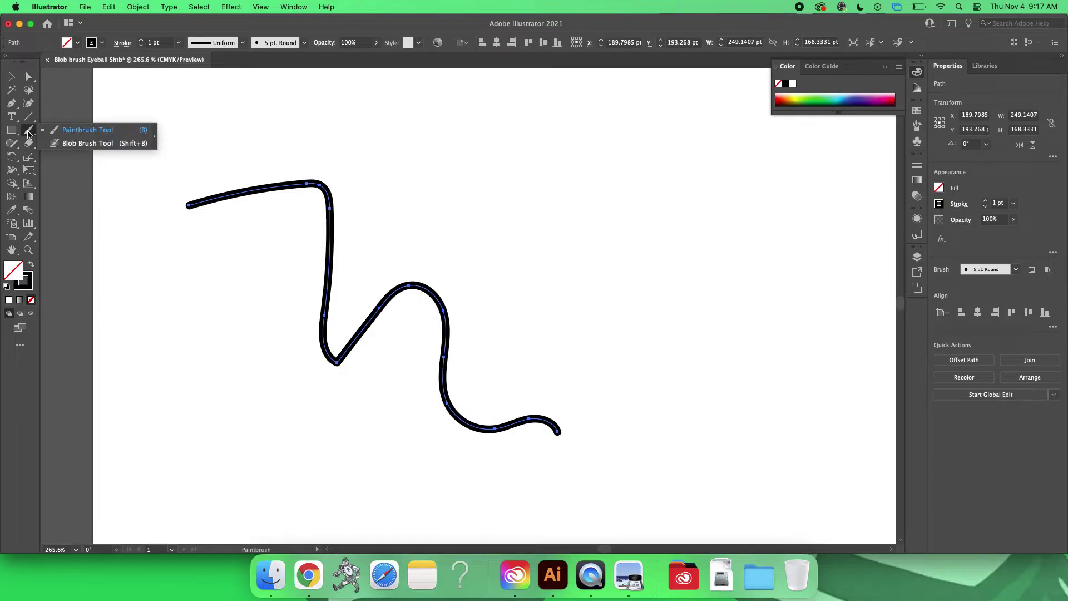
click(63, 145)
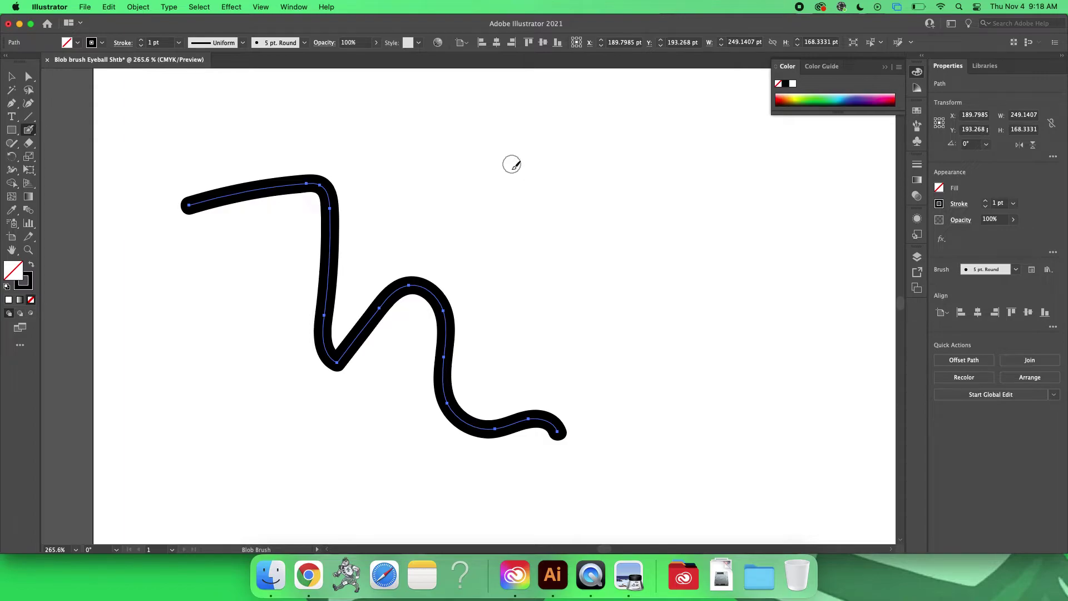
mouse_move(501, 152)
mouse_down()
mouse_move(554, 155)
mouse_move(515, 173)
mouse_move(563, 191)
mouse_move(529, 200)
mouse_move(533, 224)
mouse_move(604, 207)
mouse_move(590, 269)
mouse_move(621, 250)
mouse_move(668, 274)
mouse_up()
mouse_move(699, 305)
mouse_down()
mouse_move(683, 353)
mouse_move(695, 365)
mouse_up()
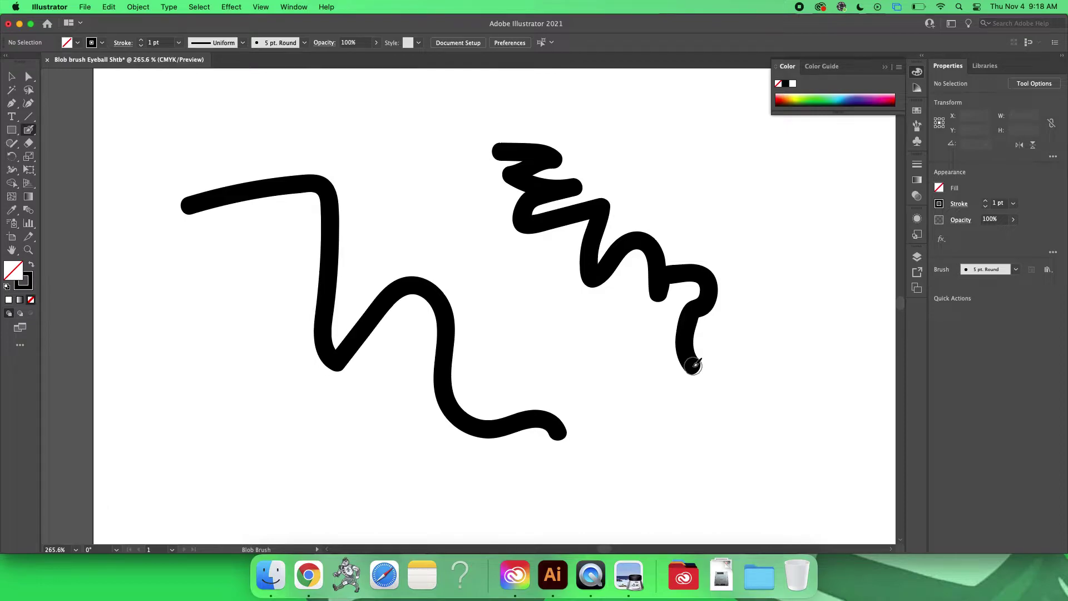
Select the Blob Brush squiggle with Direct Selection, inspect its outline anchors, and move the whole shape slightly up and left
click(28, 78)
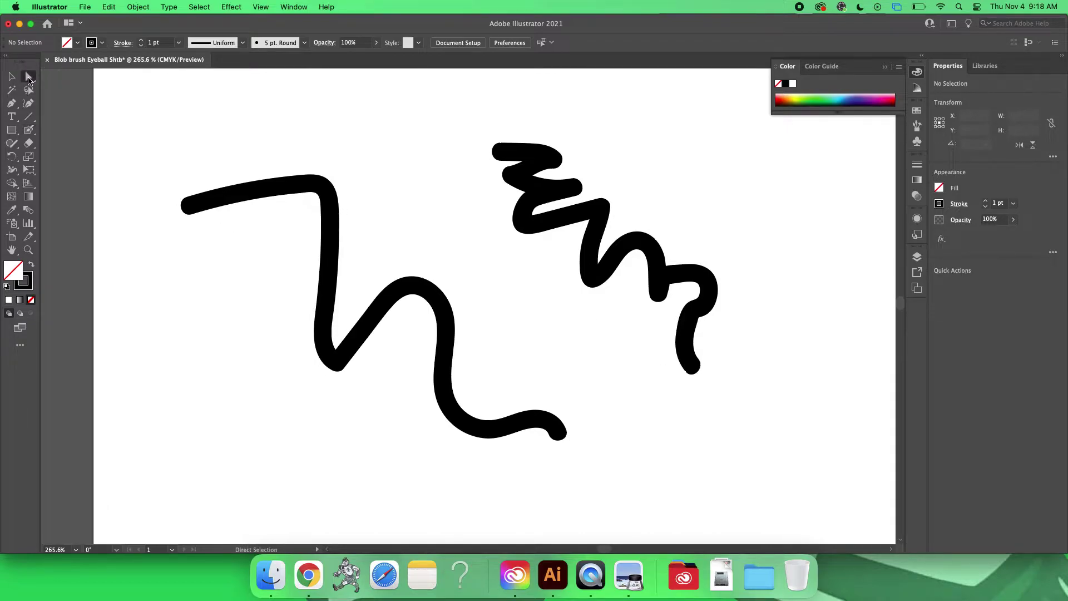
click(518, 184)
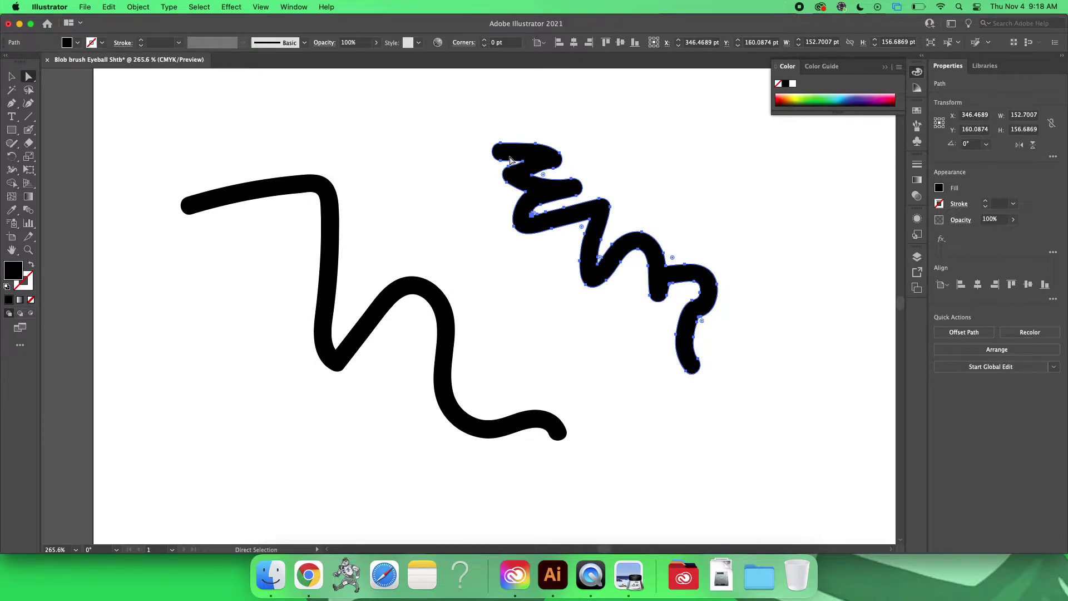
scroll(548, 134, up, 5)
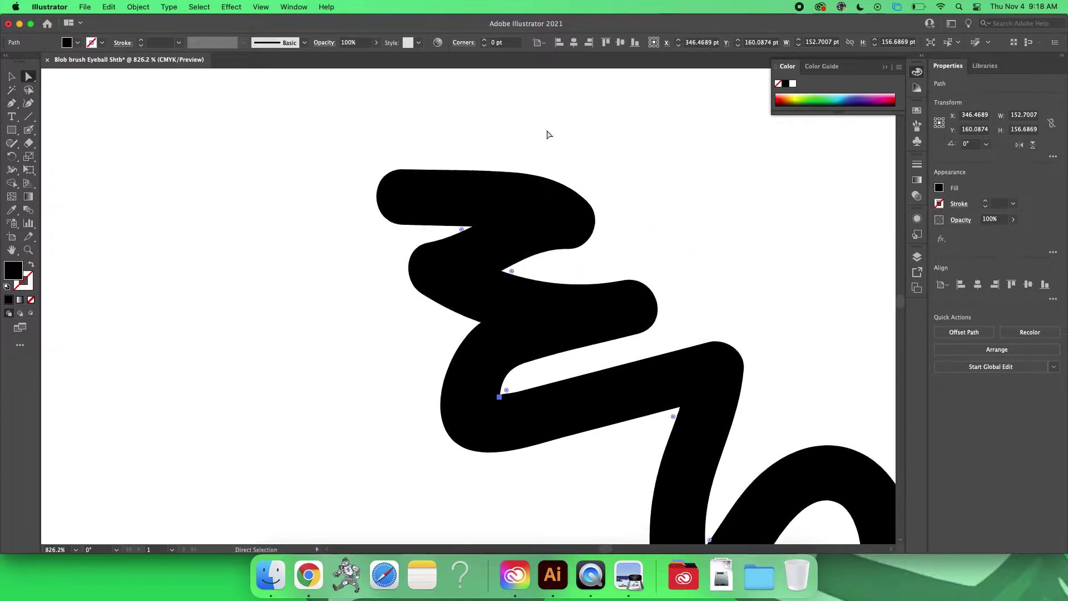
click(501, 273)
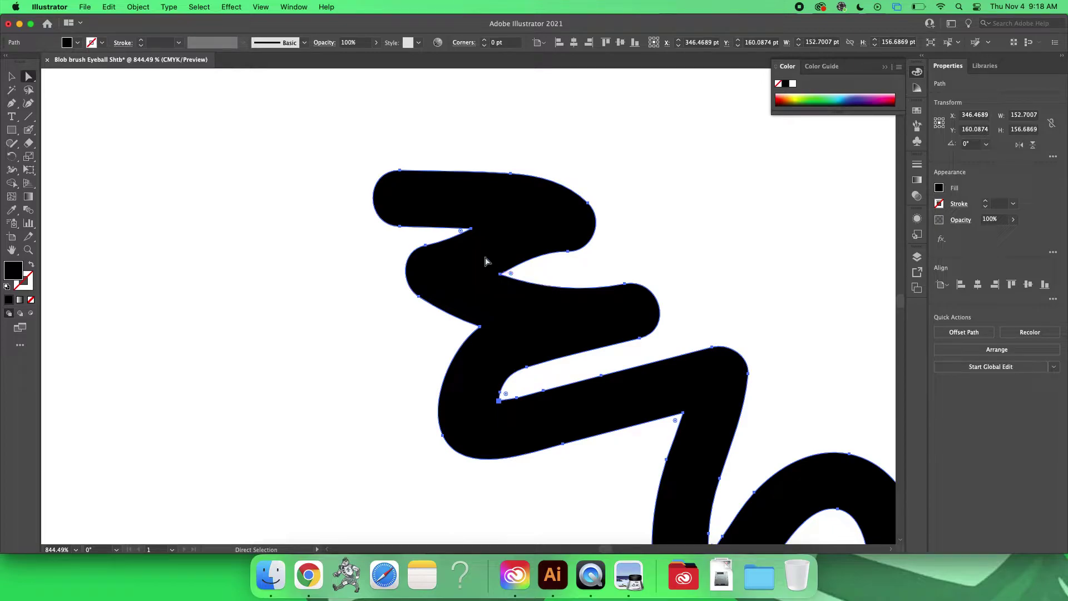
mouse_move(500, 274)
mouse_down()
mouse_move(612, 277)
mouse_move(480, 243)
mouse_up()
click(595, 276)
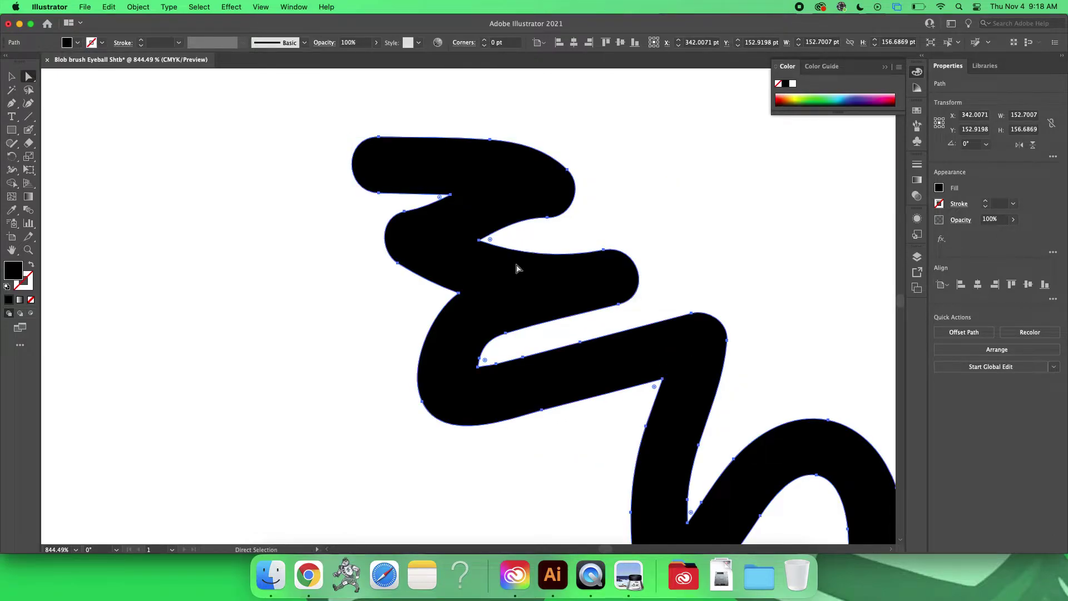
Pull the anchor points on the squiggle's upper-left outline outward to distort it into a wide, jagged filled shape
click(11, 103)
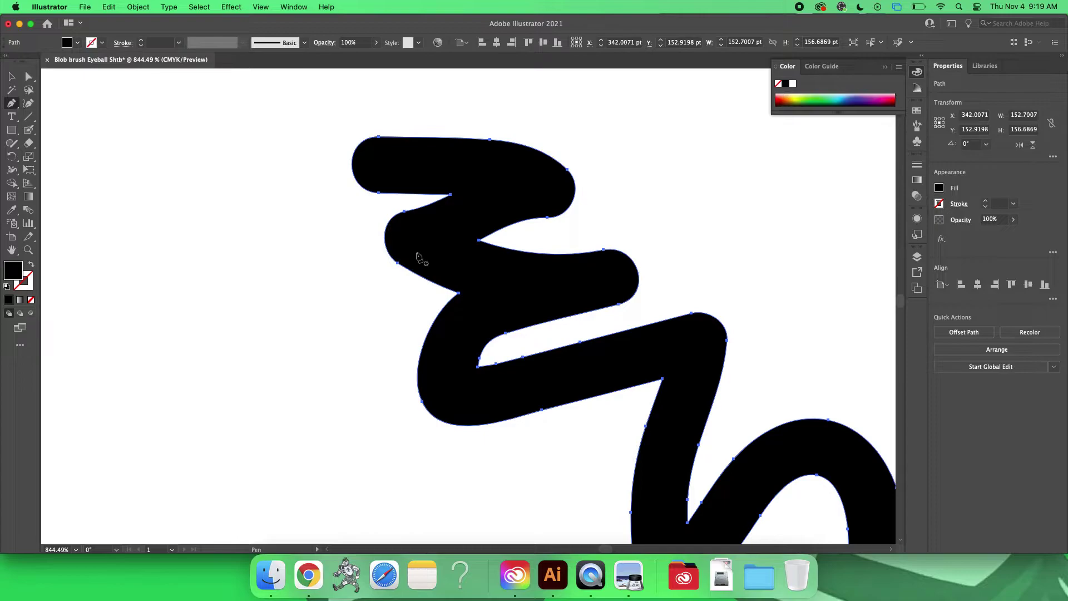
drag(451, 195, 251, 217)
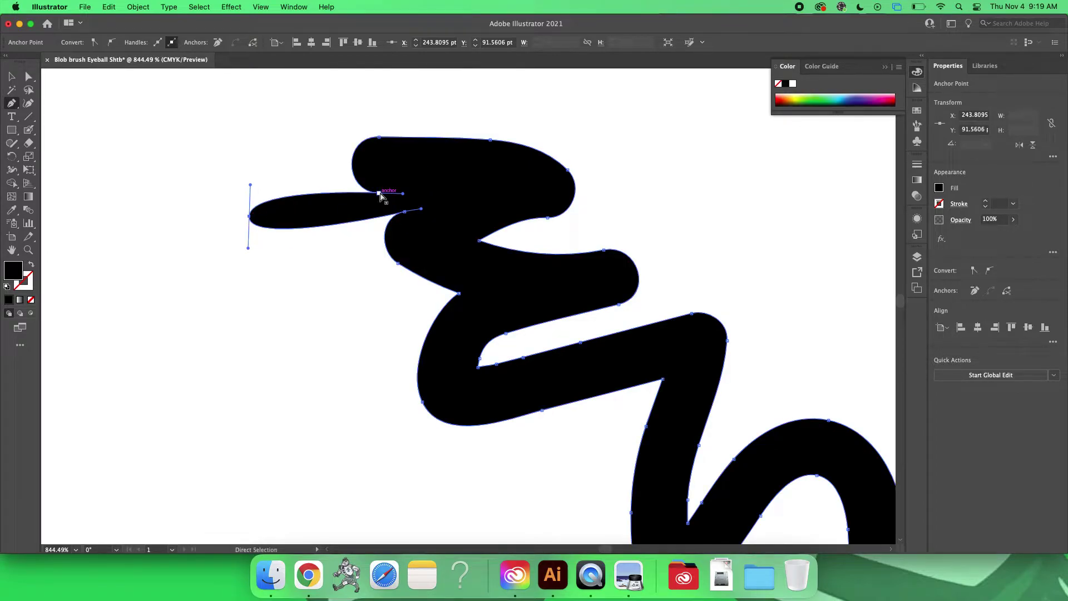
drag(382, 194, 229, 111)
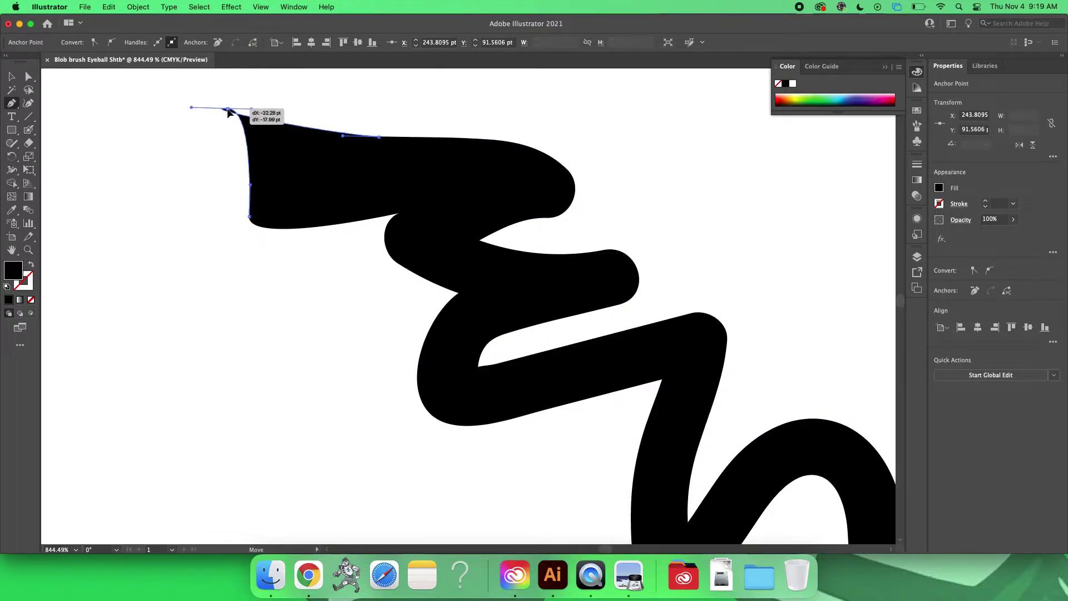
drag(407, 213, 252, 409)
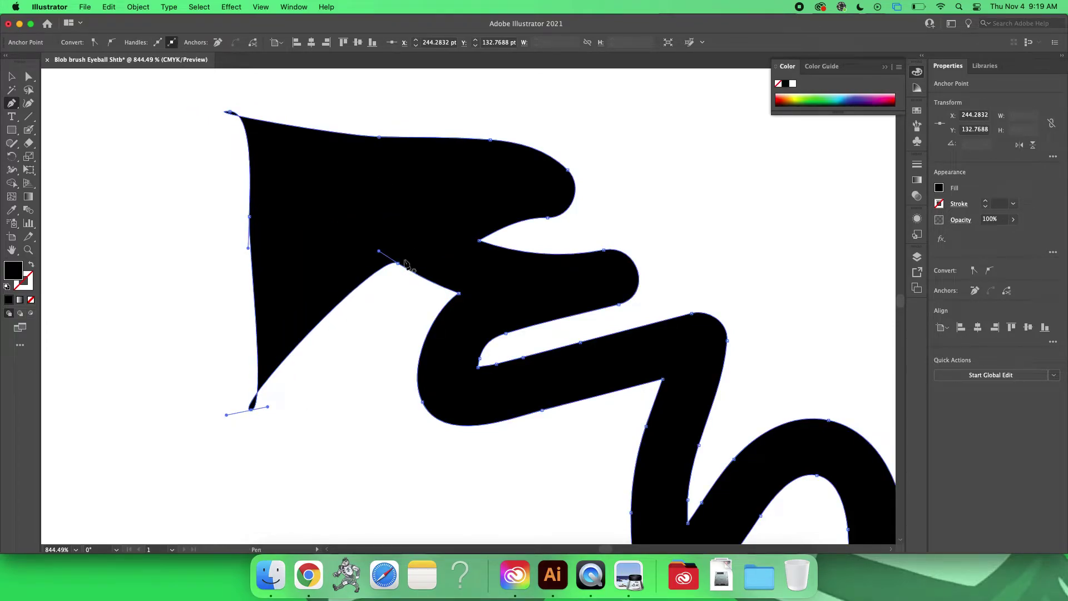
drag(396, 263, 356, 410)
drag(458, 293, 377, 446)
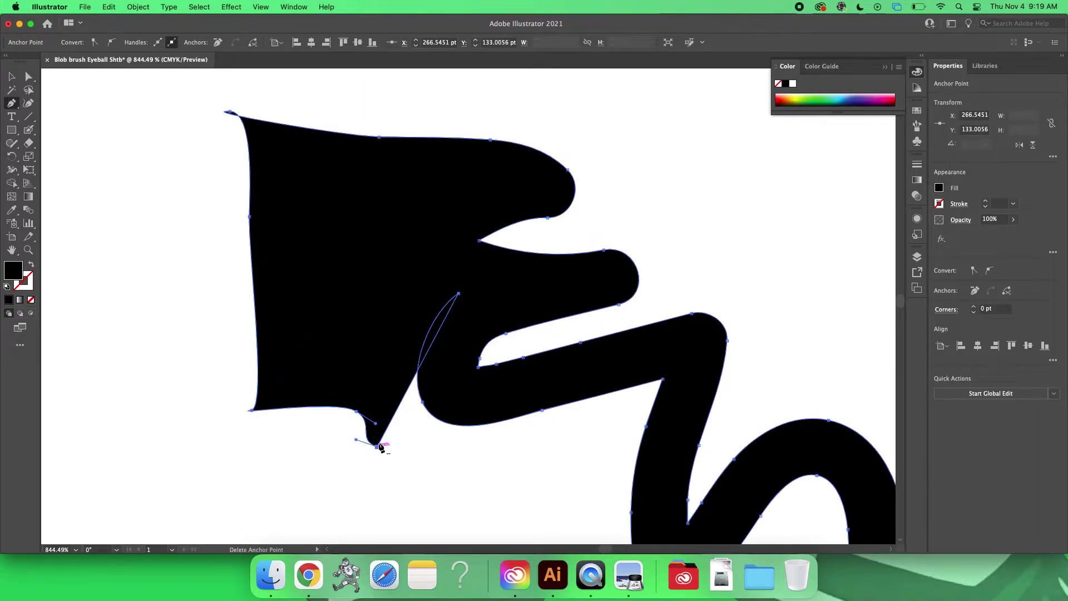
drag(459, 293, 396, 477)
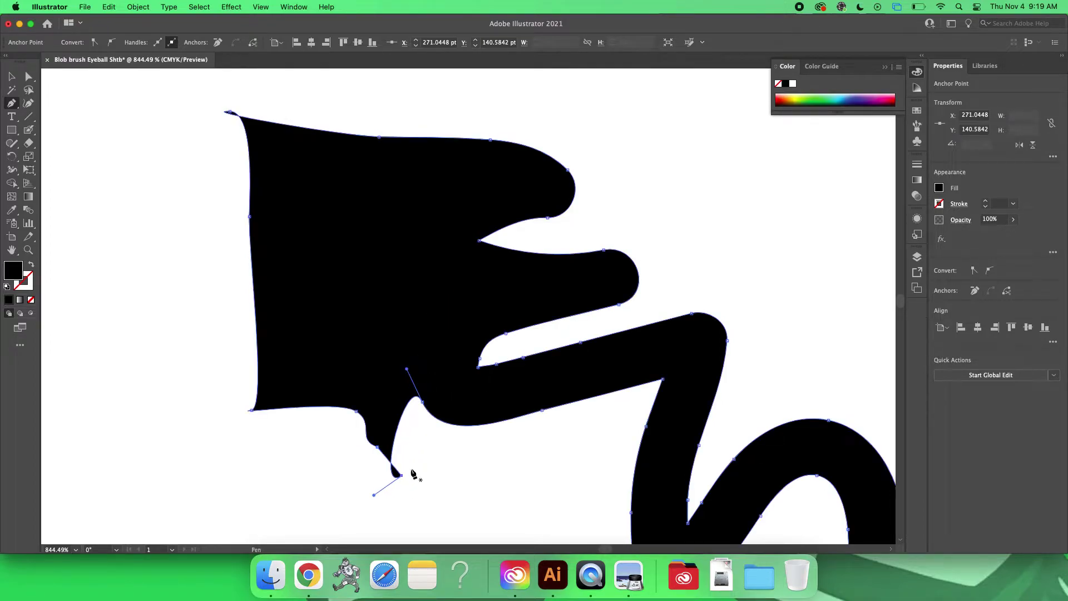
Select all the practice strokes on the artboard and delete them
scroll(758, 246, down, 1)
scroll(758, 249, down, 3)
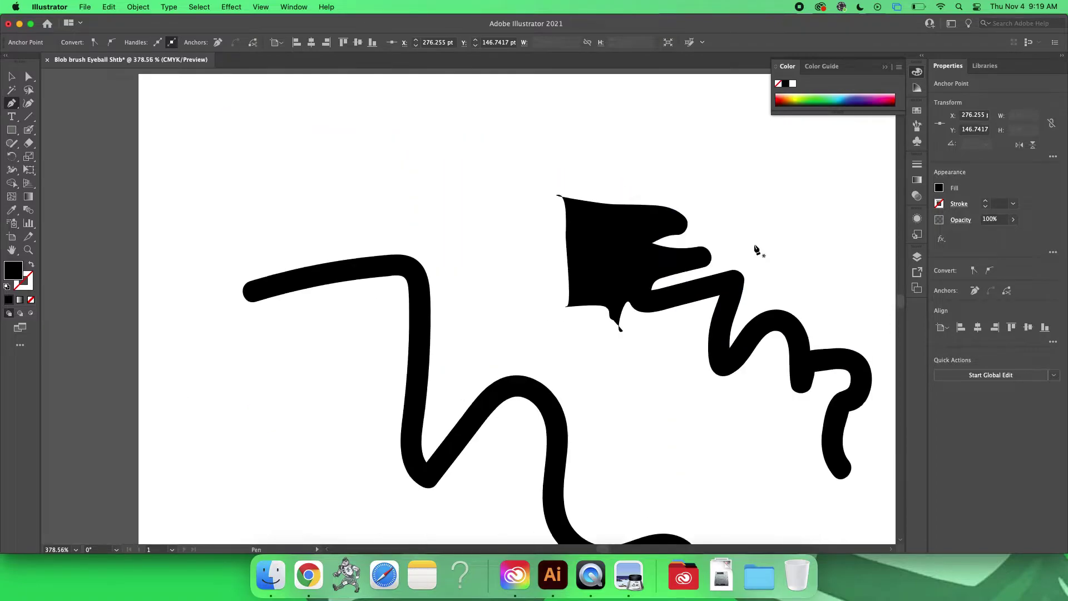
scroll(758, 250, up, 1)
click(756, 245)
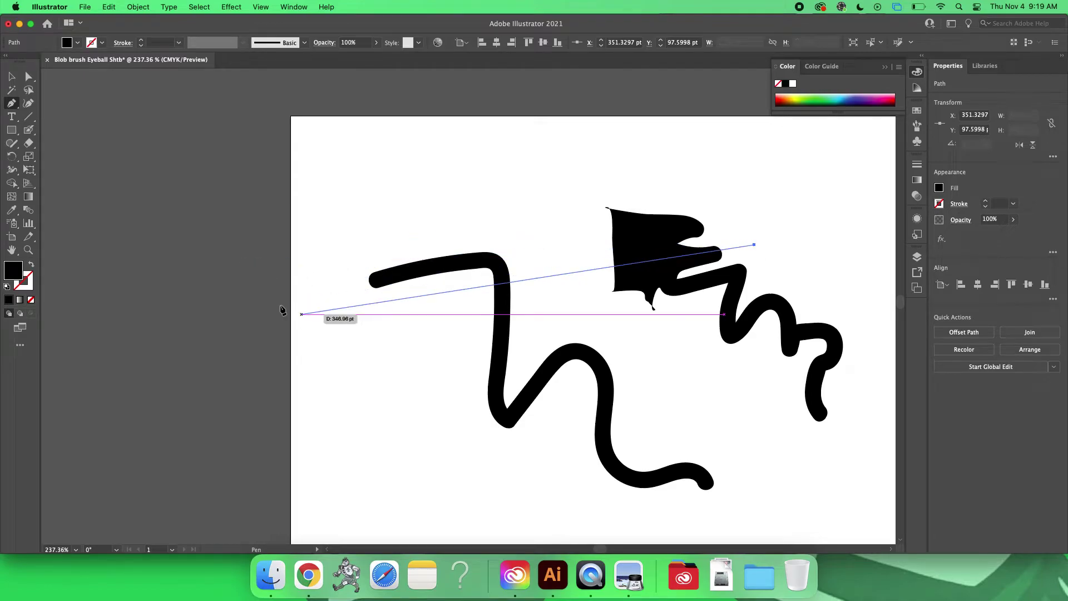
key(v)
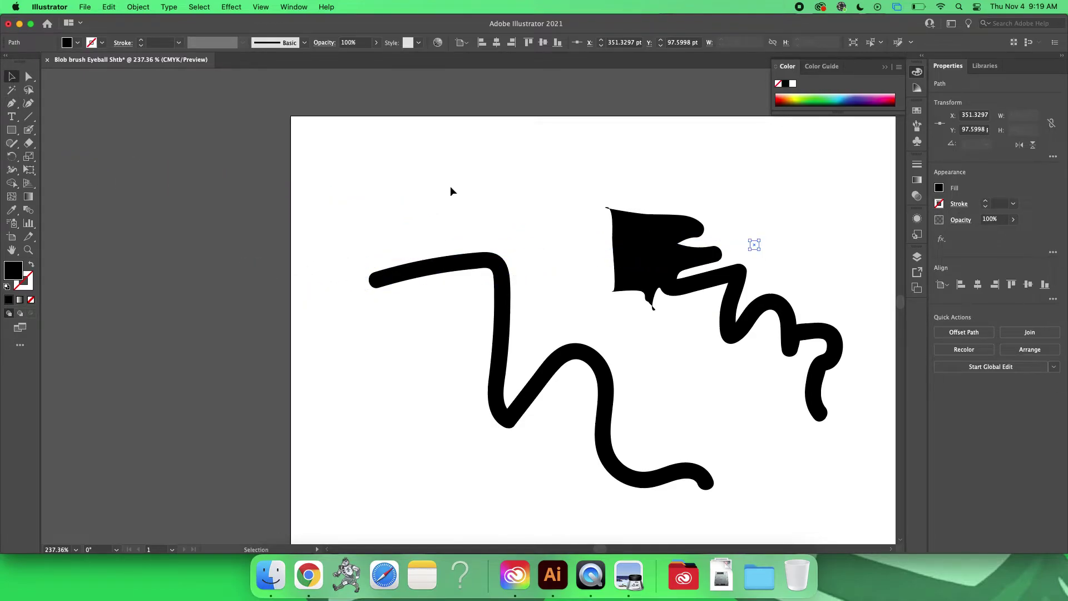
mouse_move(297, 166)
mouse_down()
mouse_move(572, 229)
mouse_move(810, 434)
mouse_move(849, 487)
mouse_up()
key(Delete)
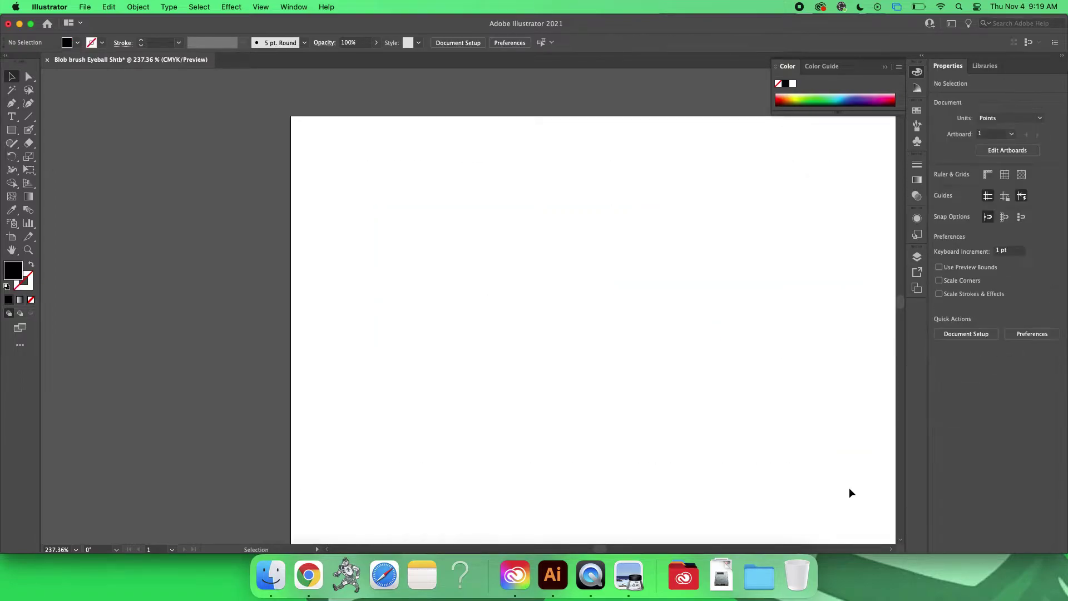
Switch to Chrome and run a Google image search for "eyeball" in a new tab
click(309, 575)
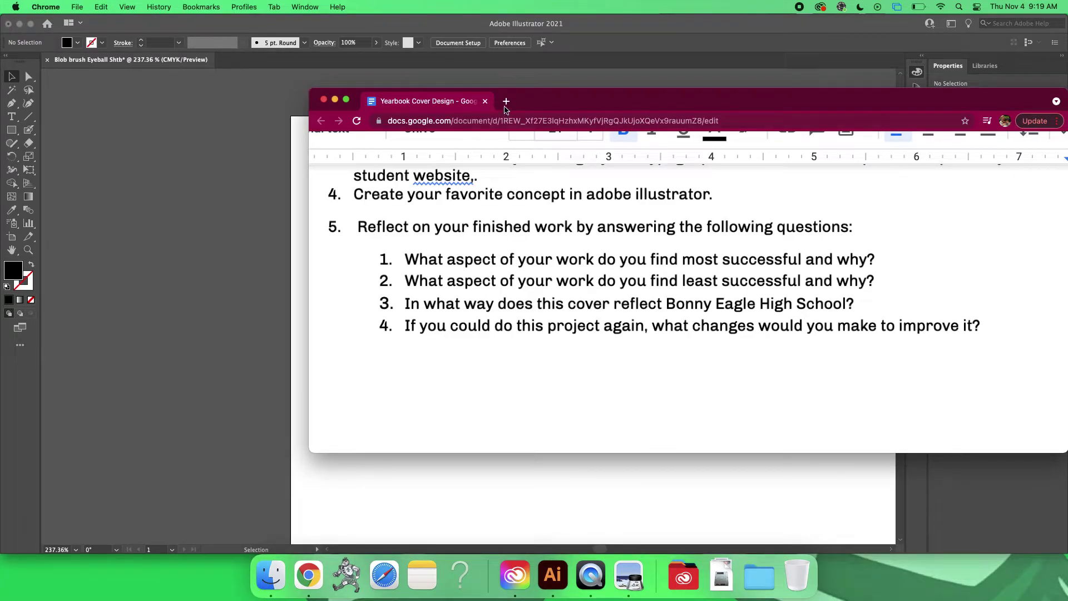
click(505, 106)
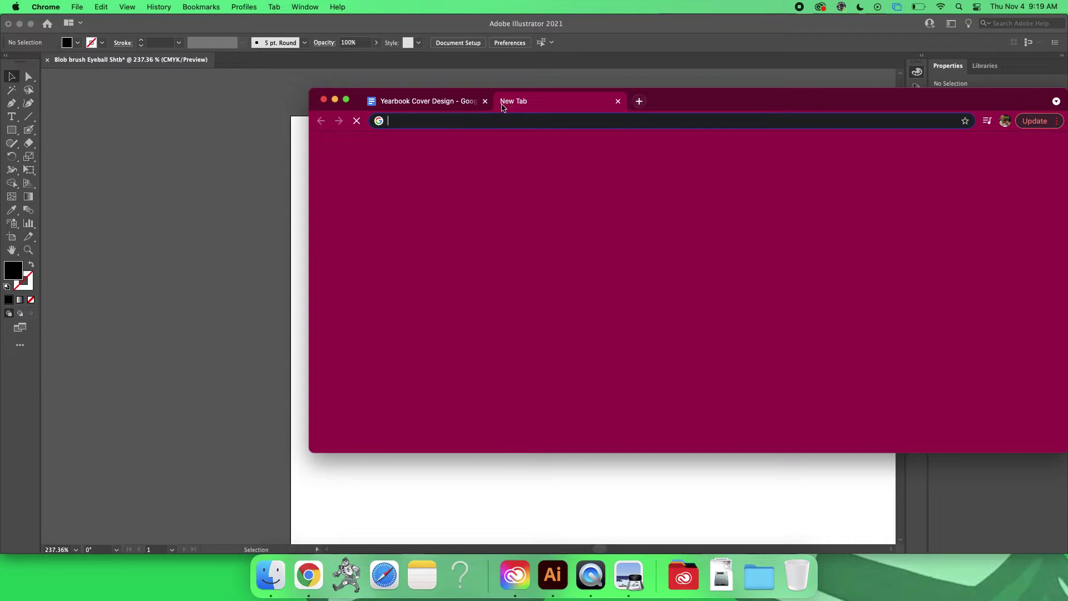
text(eyeball)
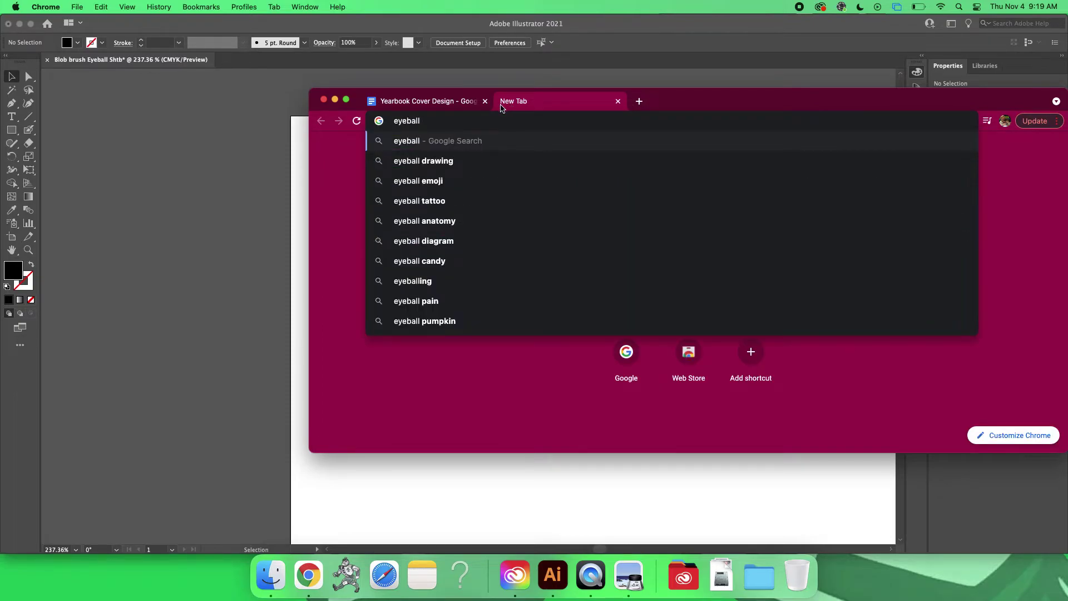
key(Return)
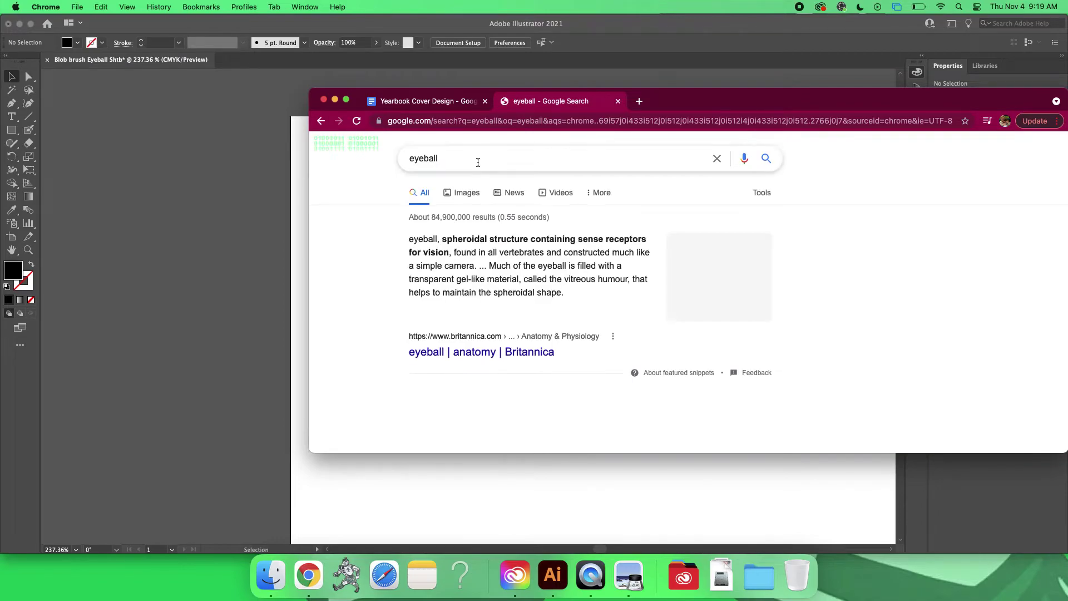
click(465, 194)
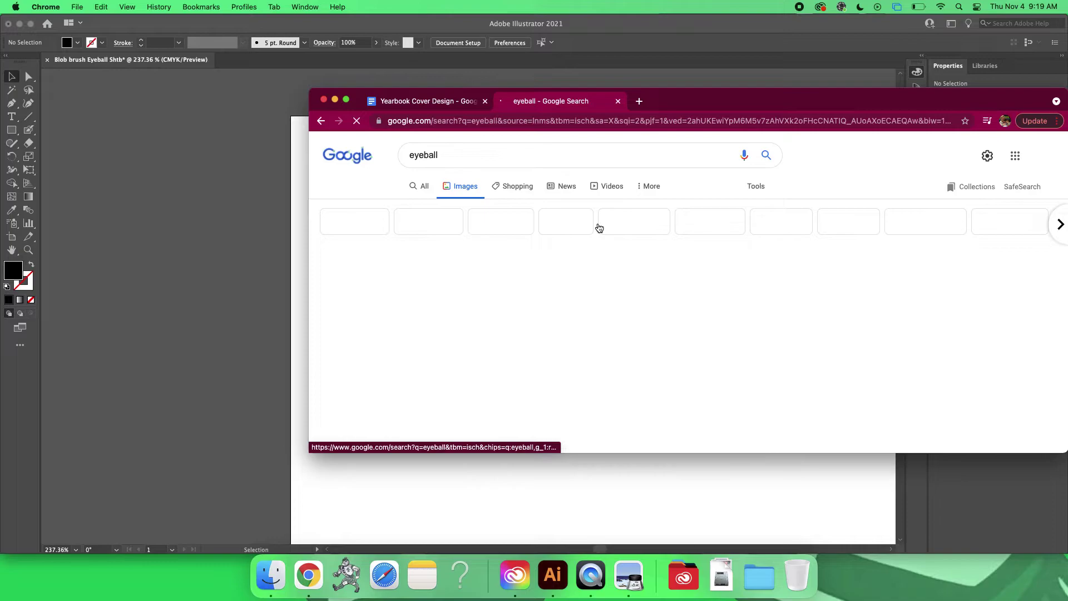
scroll(618, 278, down, 3)
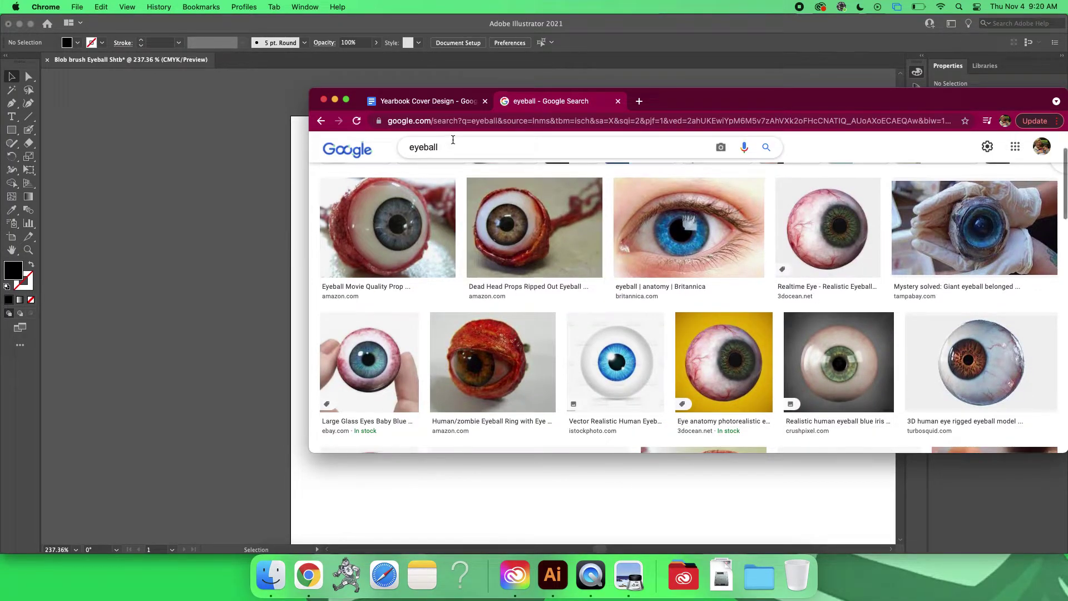
Change the image search to "eye" and look through the photos for a realistic eye reference
click(453, 142)
key(BackSpace)
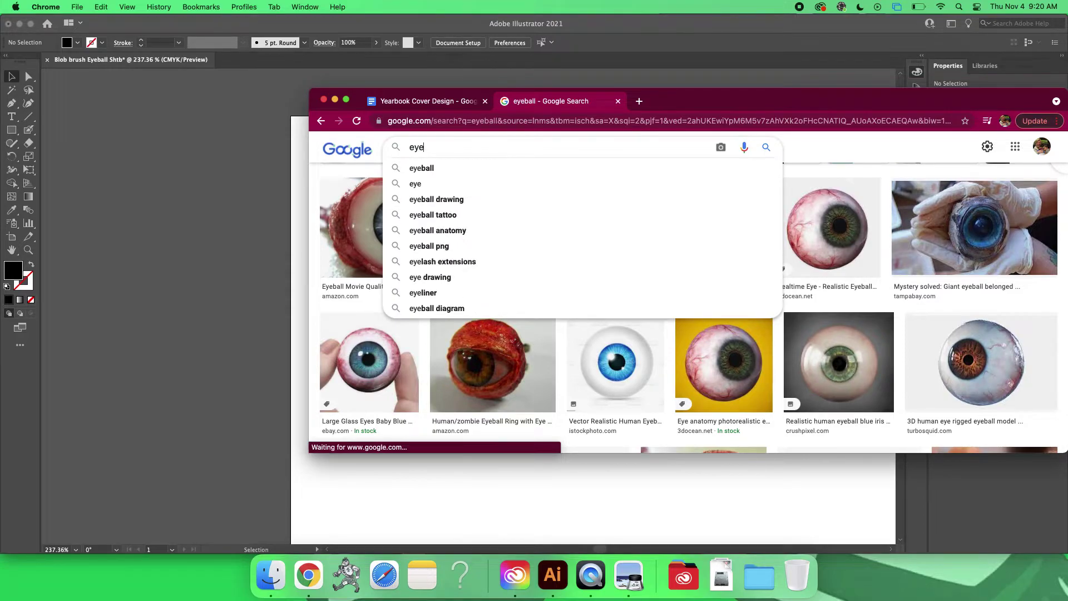
key(Return)
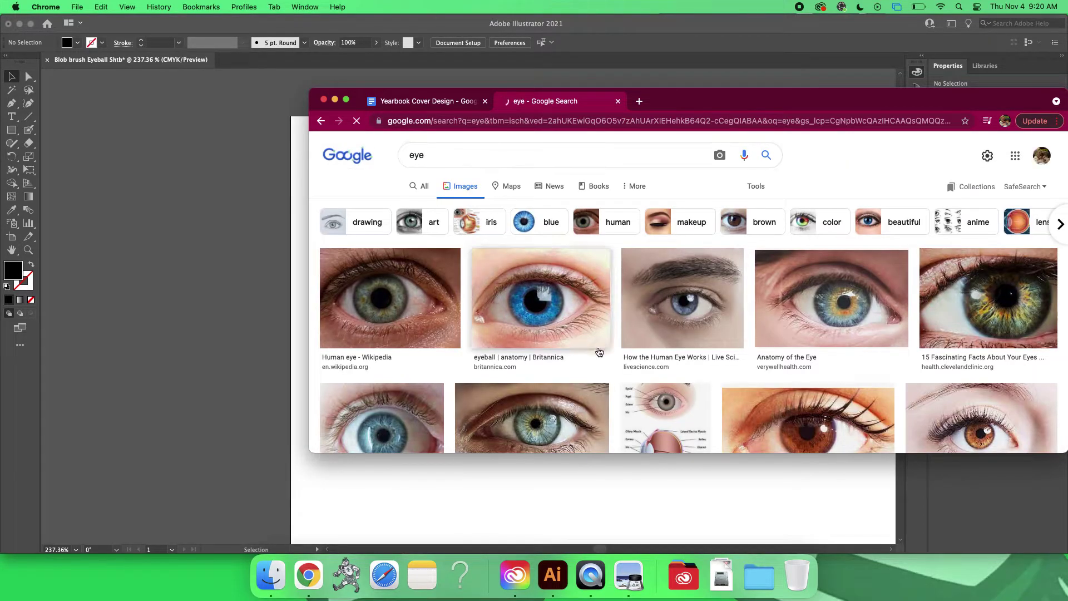
scroll(554, 268, down, 5)
scroll(599, 351, down, 5)
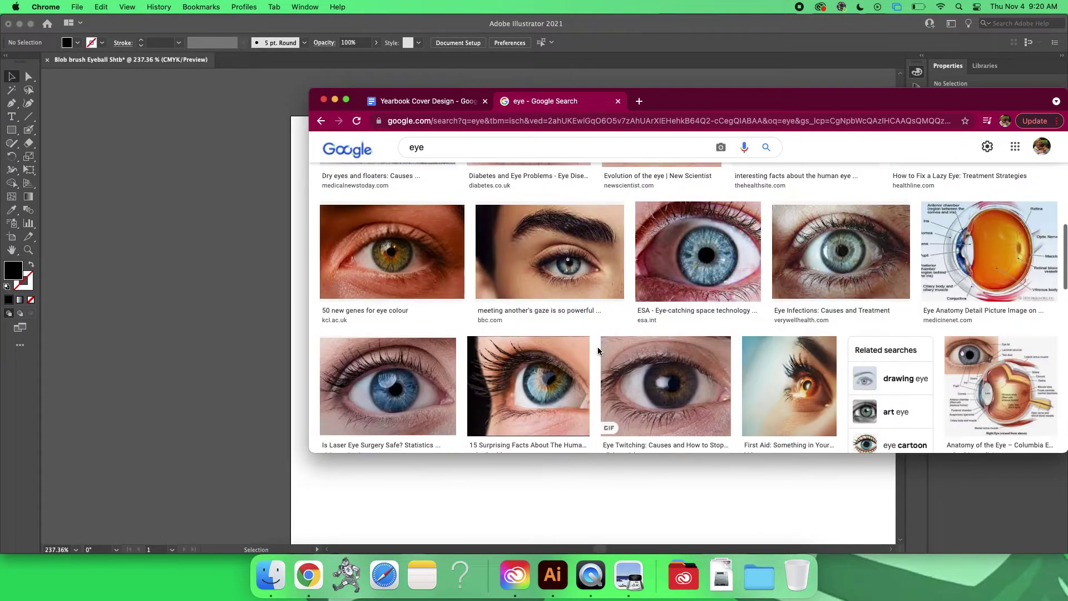
scroll(599, 352, down, 2)
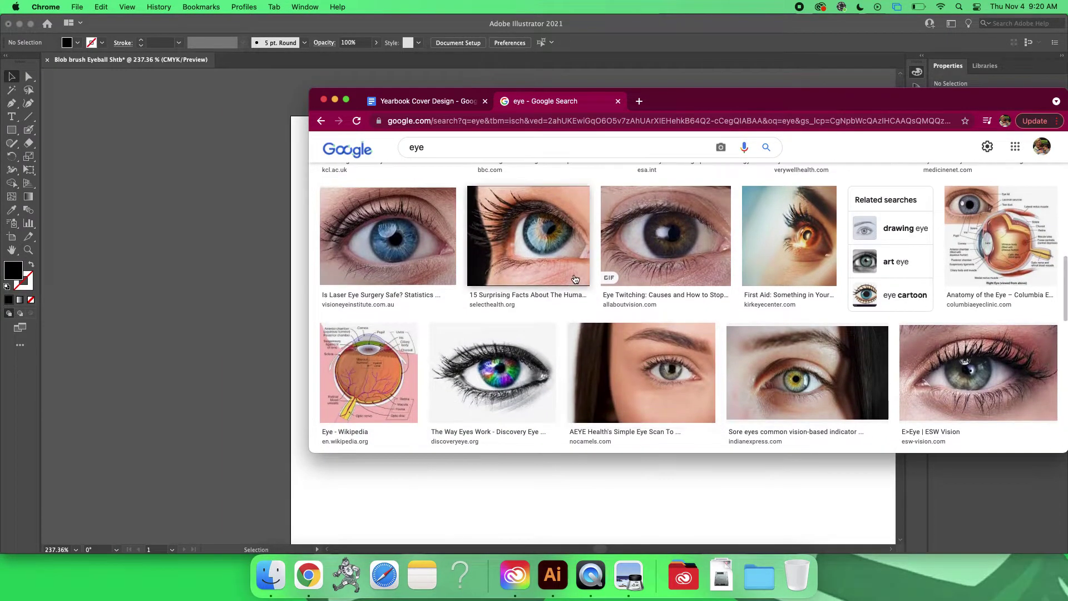
scroll(562, 259, down, 10)
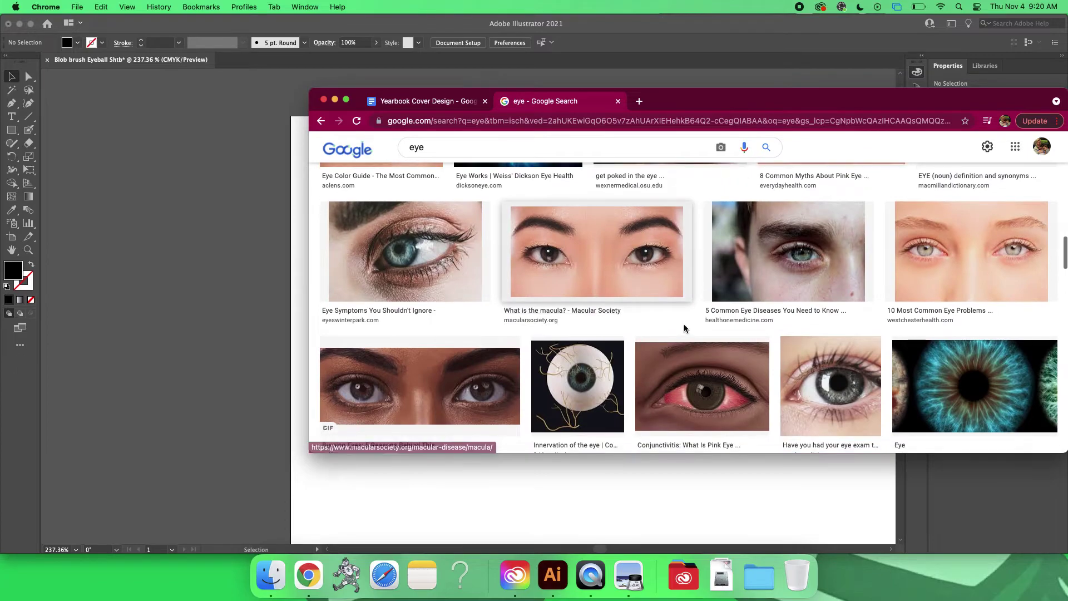
scroll(684, 327, down, 1)
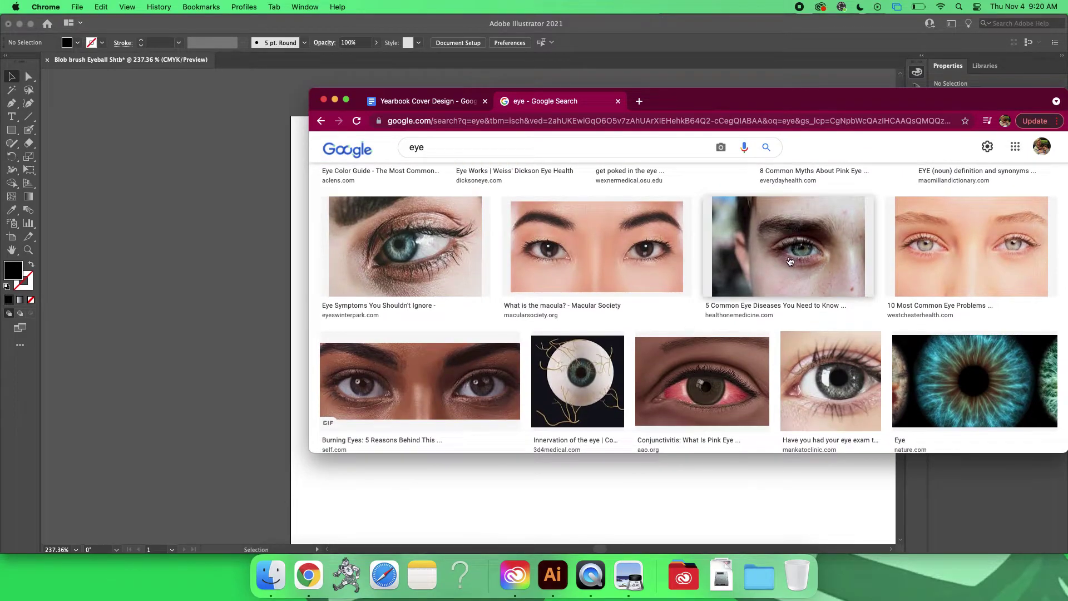
scroll(448, 442, up, 5)
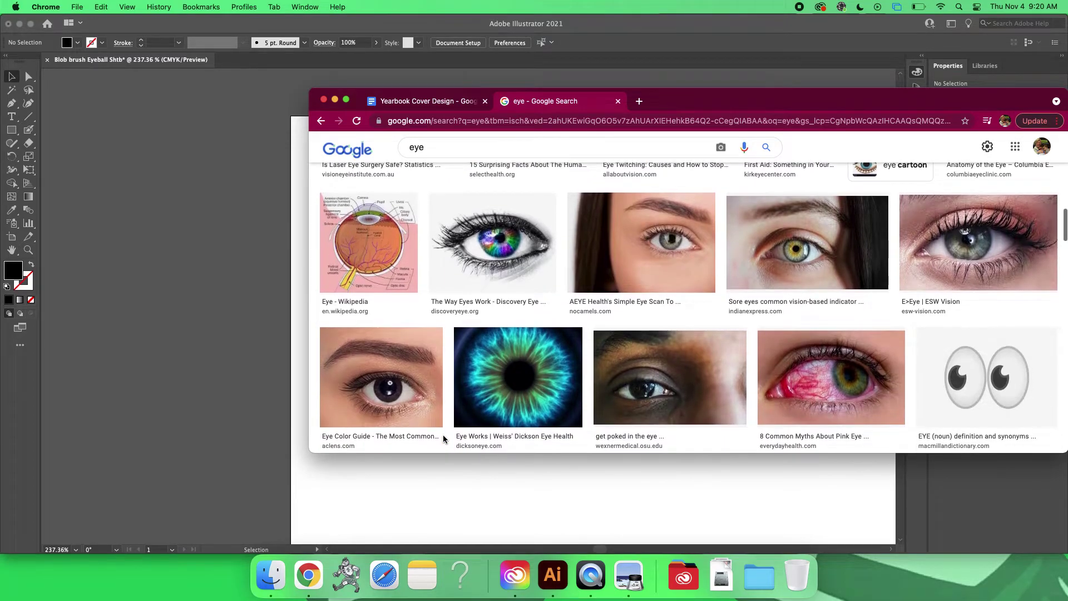
scroll(443, 439, down, 10)
scroll(444, 441, down, 3)
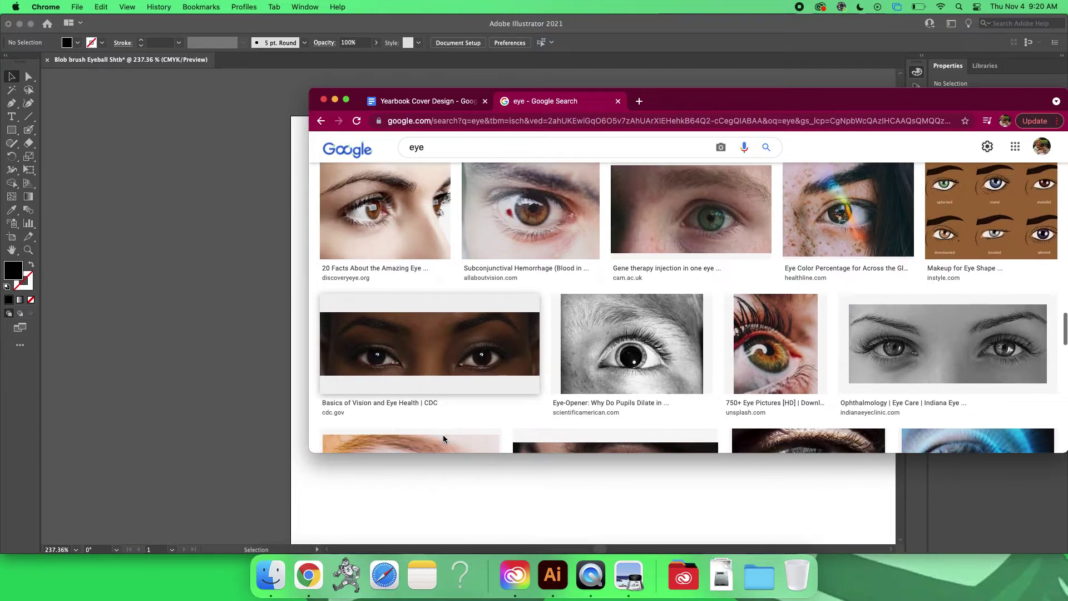
scroll(741, 365, down, 2)
scroll(740, 364, down, 1)
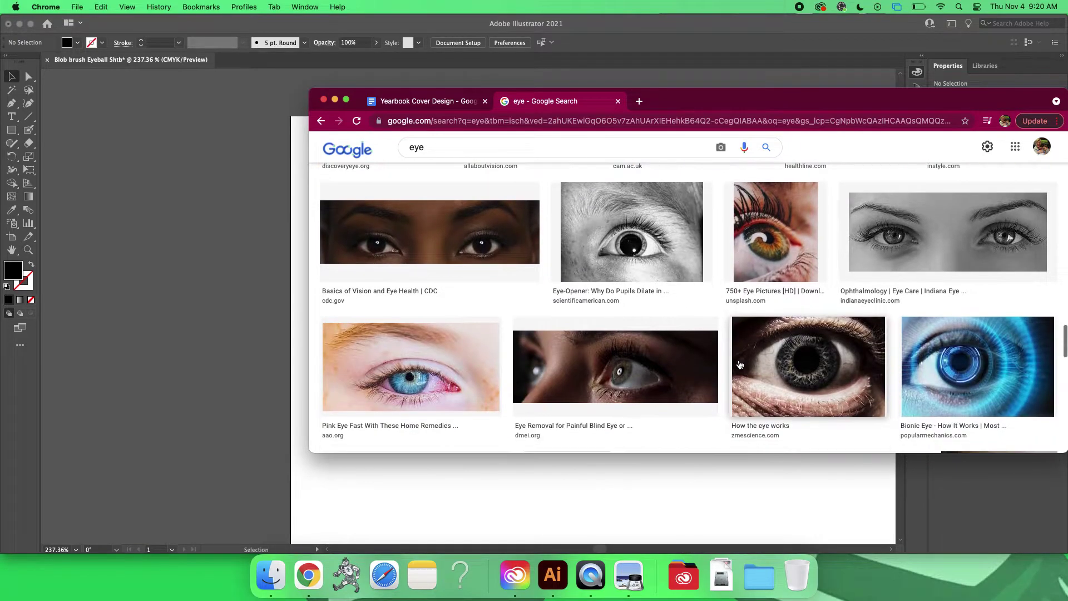
Open the dark close-up eye photo from dmei.org and bring it from the browser onto the Illustrator artboard
click(657, 368)
drag(895, 263, 639, 503)
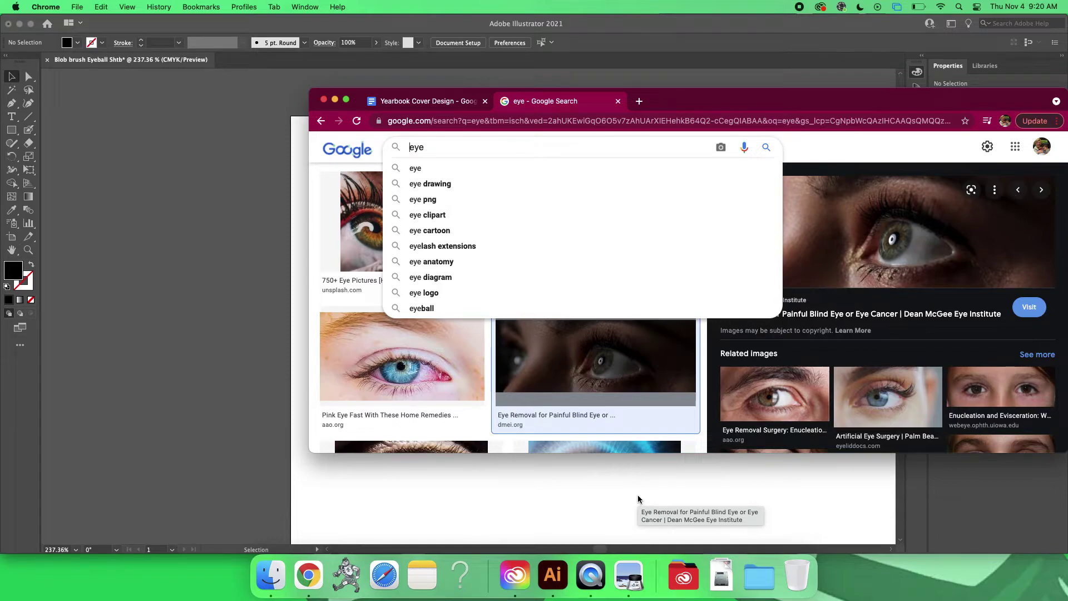
drag(639, 500, 410, 237)
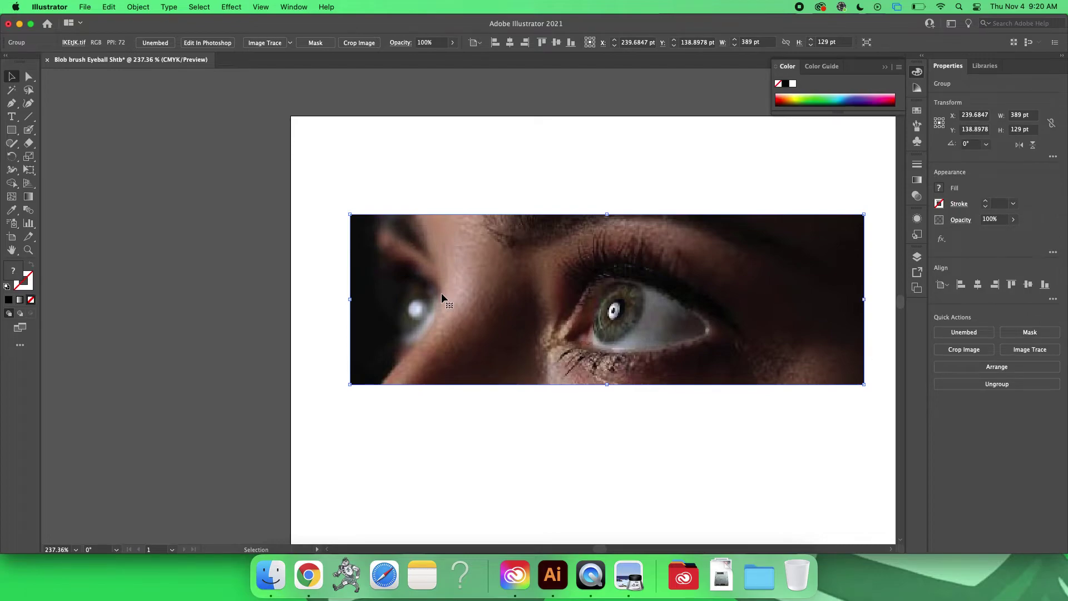
Reposition the eye photo on the artboard and scale it up proportionally to about 882 by 293 pt
scroll(442, 292, right, 6)
drag(452, 295, 502, 313)
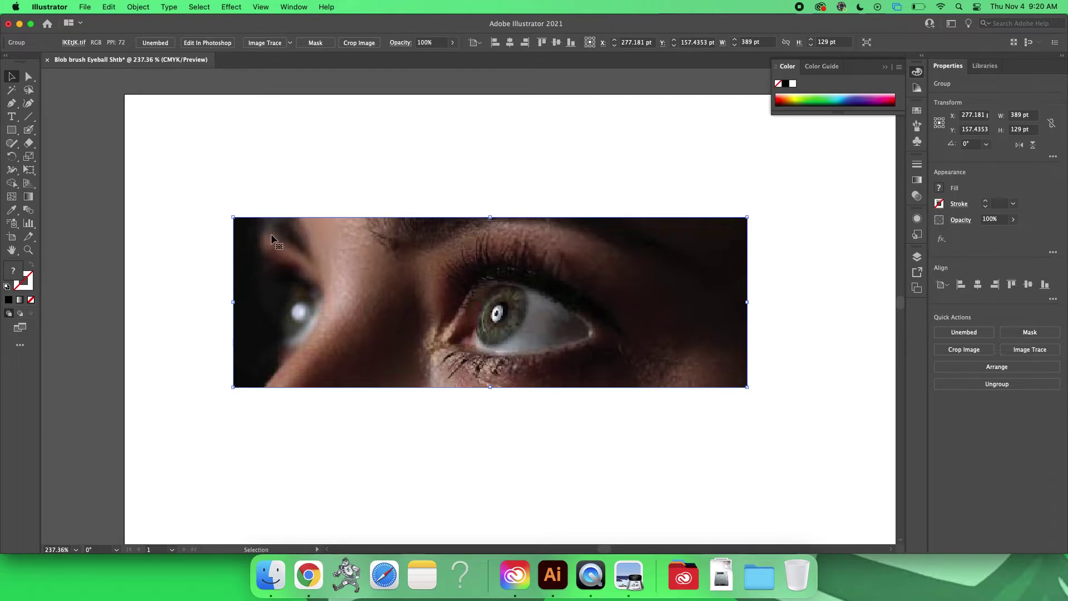
drag(233, 217, 17, 162)
scroll(328, 267, right, 7)
scroll(329, 267, down, 4)
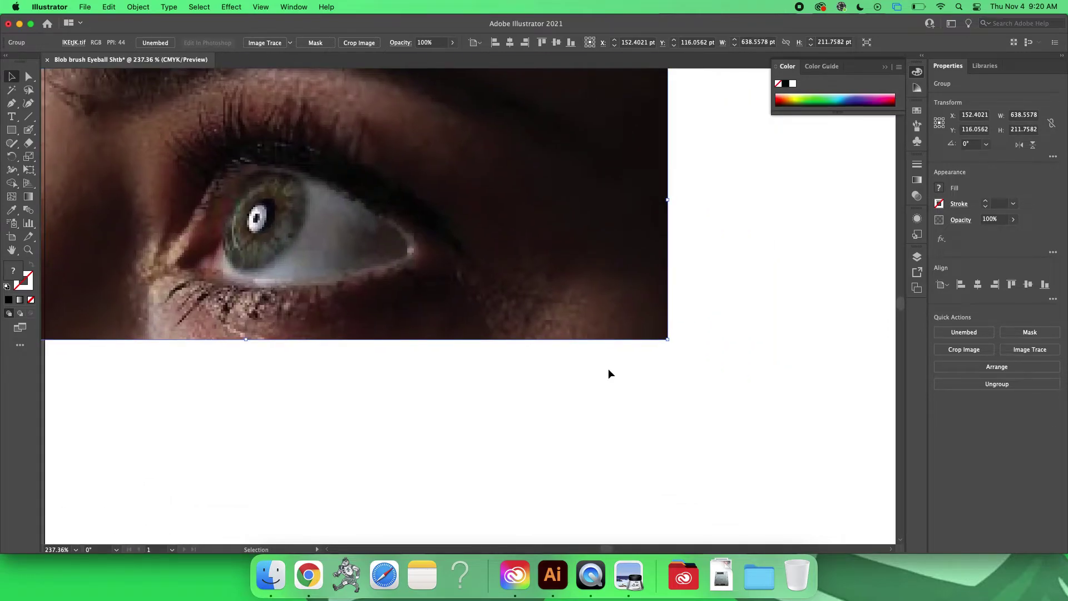
drag(668, 339, 891, 450)
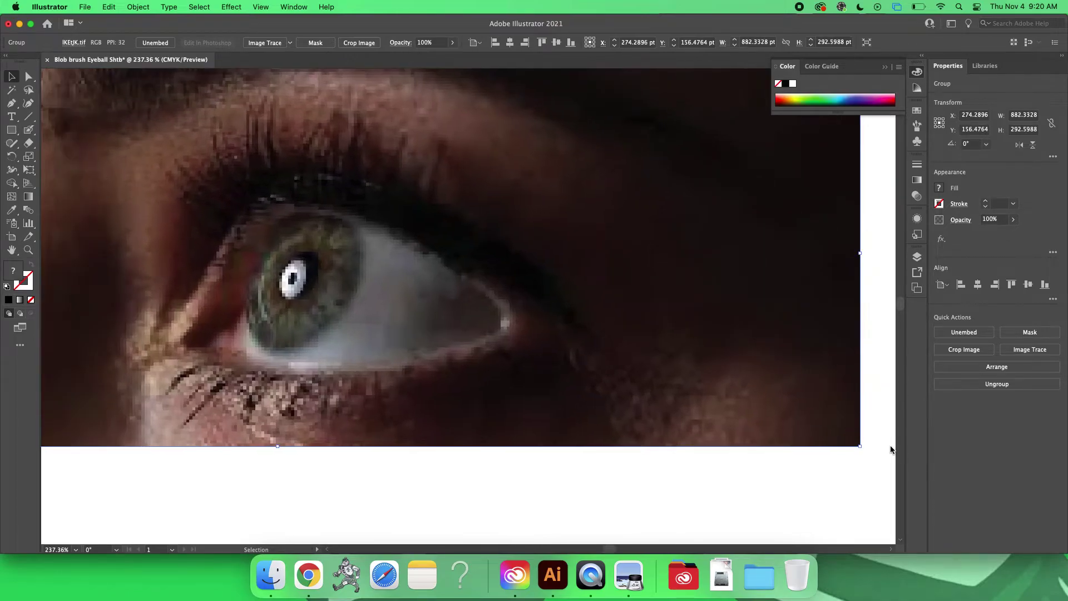
Move the enlarged eye photo down and right, and scale it to about 860 by 285 pt so it ends at the artboard's right edge
scroll(891, 450, down, 5)
scroll(884, 454, right, 5)
scroll(885, 453, down, 2)
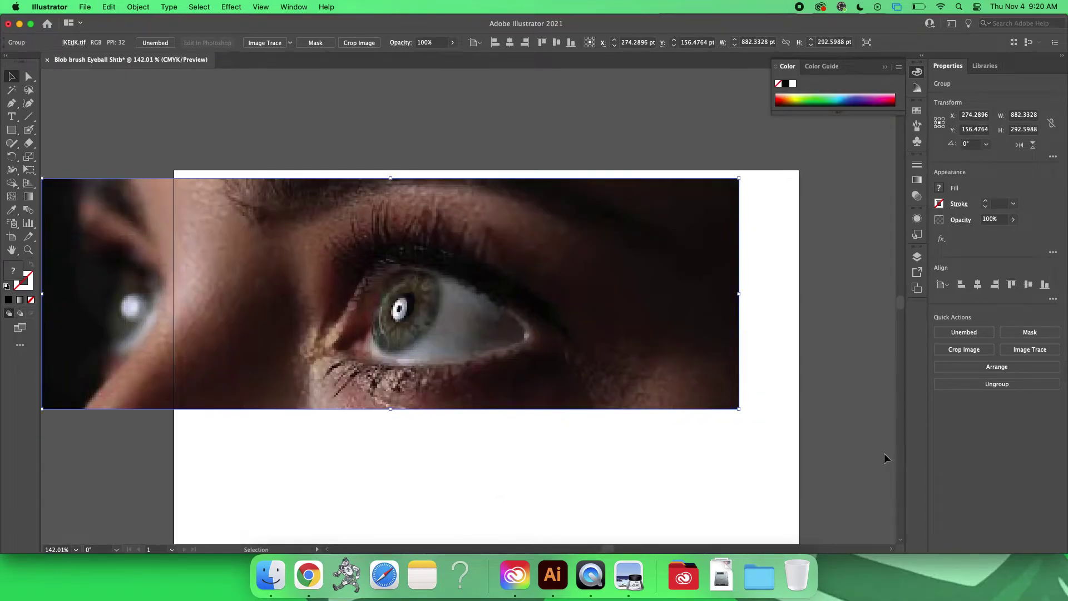
drag(635, 373, 712, 453)
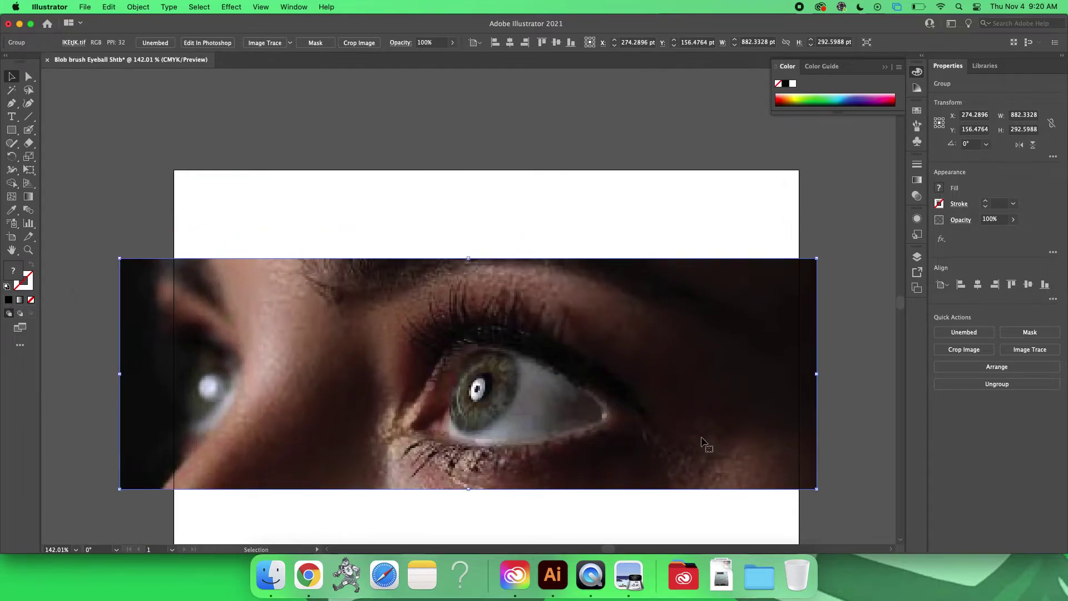
mouse_move(817, 258)
mouse_down()
mouse_move(849, 243)
mouse_move(802, 260)
mouse_up()
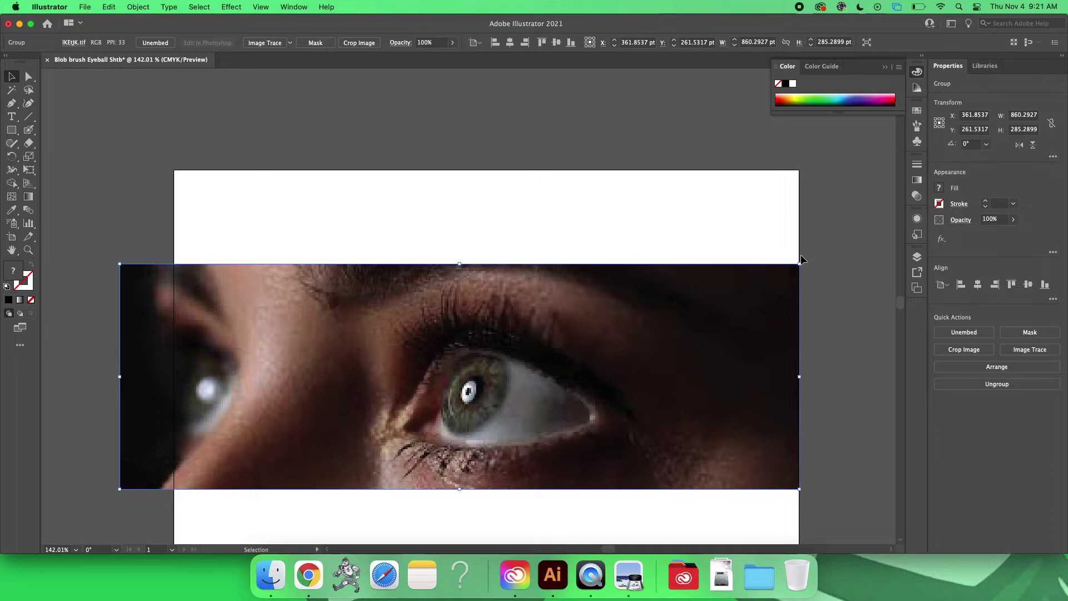
key(Return)
Show the contents of Layer 1 and lock the eye photo inside it
click(606, 373)
click(918, 257)
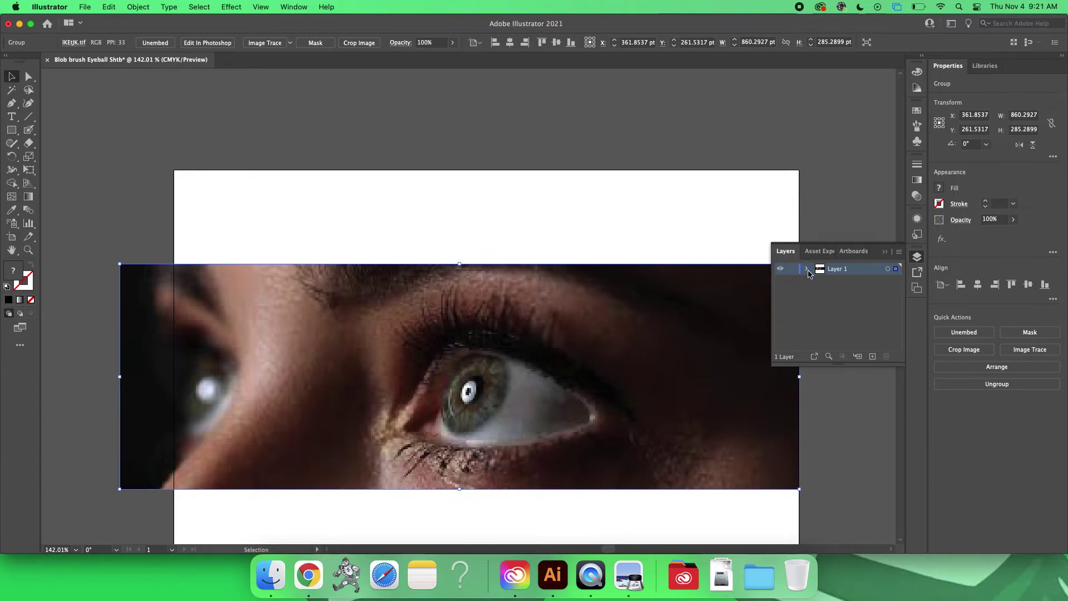
click(808, 271)
click(834, 282)
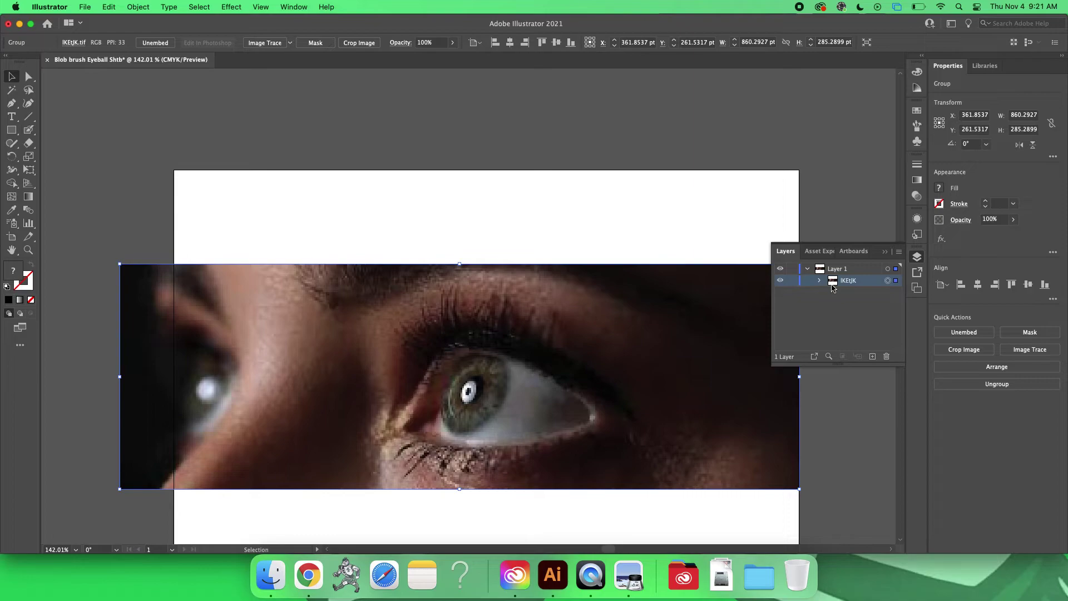
click(792, 281)
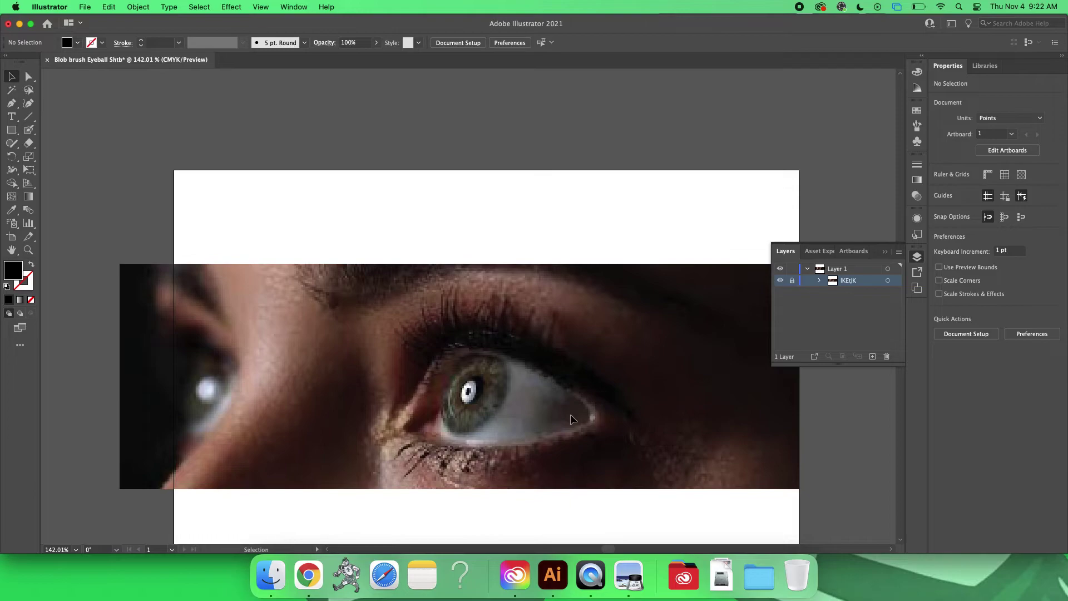
Set the Blob Brush to a white fill and paint a solid white shape over the whole eyeball of the nearer eye
click(29, 130)
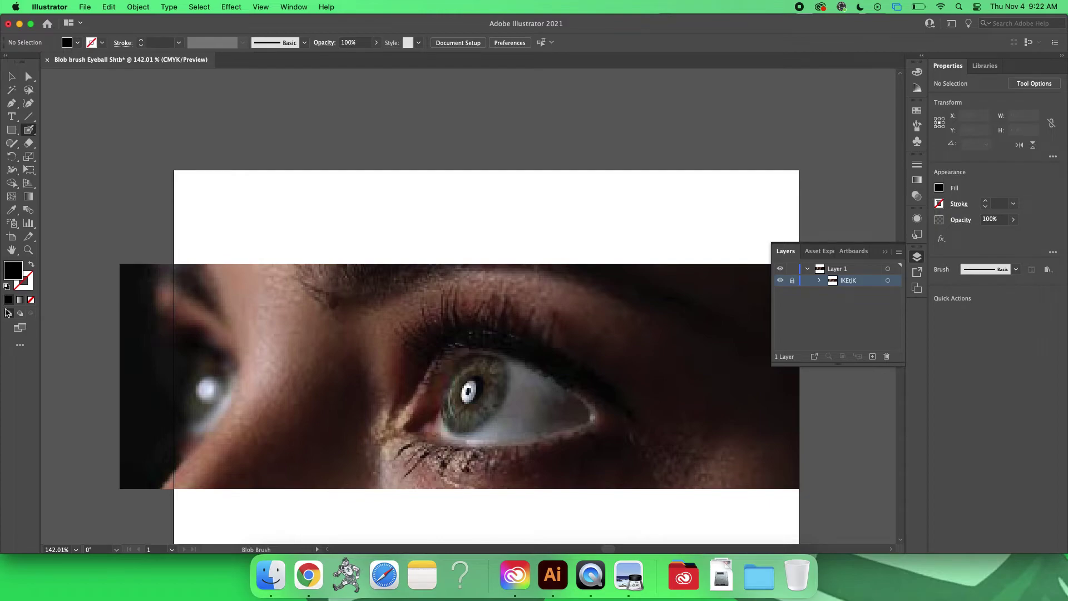
double_click(11, 273)
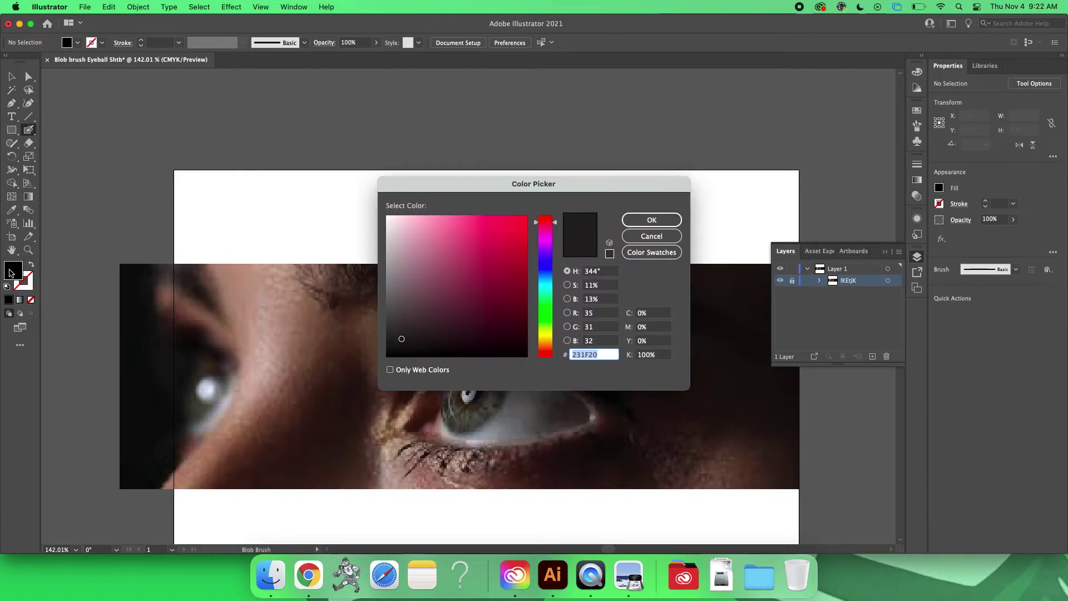
click(387, 216)
click(656, 219)
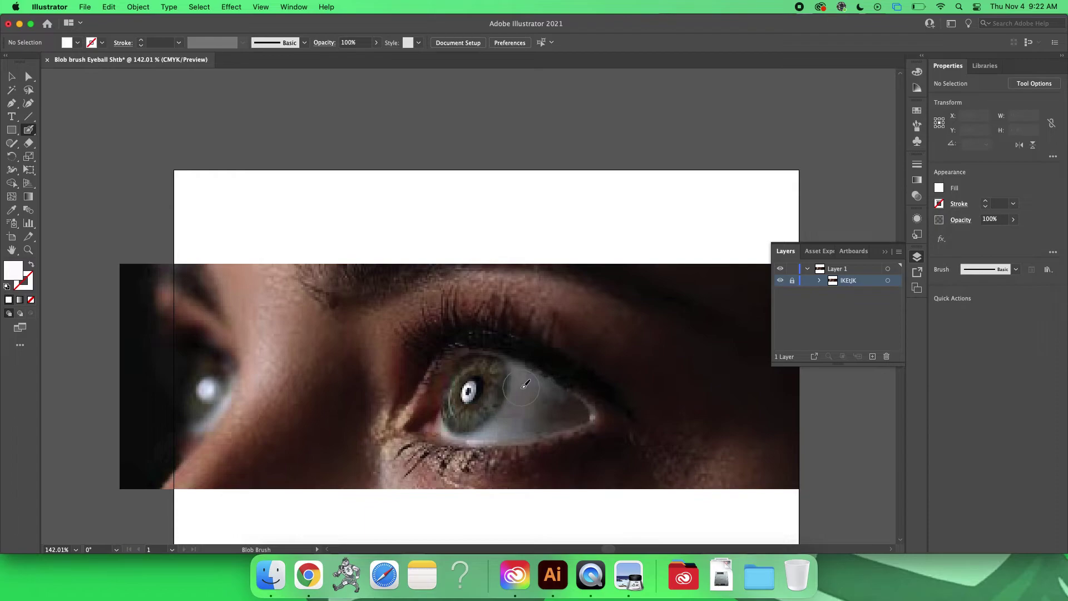
click(474, 372)
mouse_move(479, 370)
mouse_down()
mouse_move(579, 417)
mouse_move(422, 431)
mouse_move(466, 371)
mouse_move(501, 378)
mouse_move(464, 413)
mouse_move(468, 398)
mouse_move(471, 410)
mouse_move(486, 399)
mouse_move(526, 398)
mouse_up()
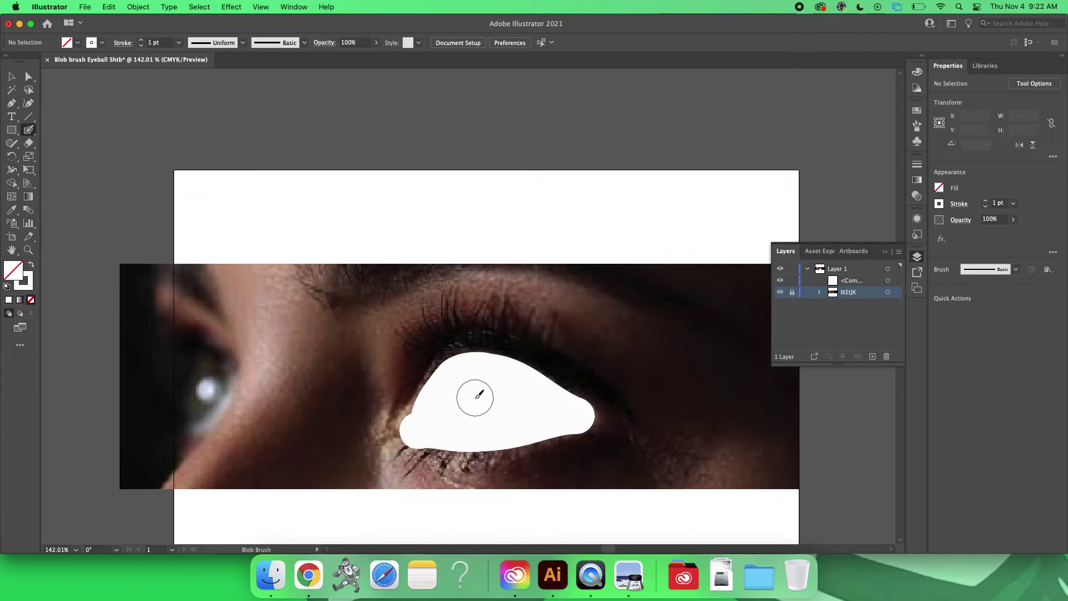
Reduce the Blob Brush size and paint a second white shape over the blurred far eye near the photo's left edge
key(bracketleft)
key(bracketleft)
key(bracketleft)
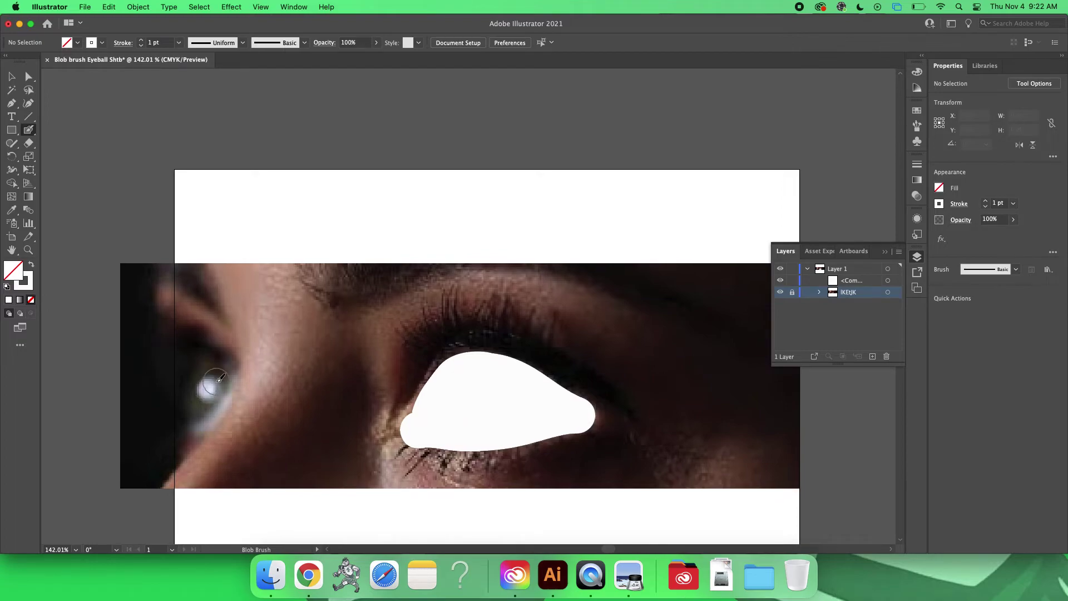
mouse_move(218, 375)
mouse_down()
mouse_move(206, 408)
mouse_move(192, 410)
mouse_move(193, 359)
mouse_move(210, 369)
mouse_move(218, 357)
mouse_move(186, 350)
mouse_move(193, 358)
mouse_up()
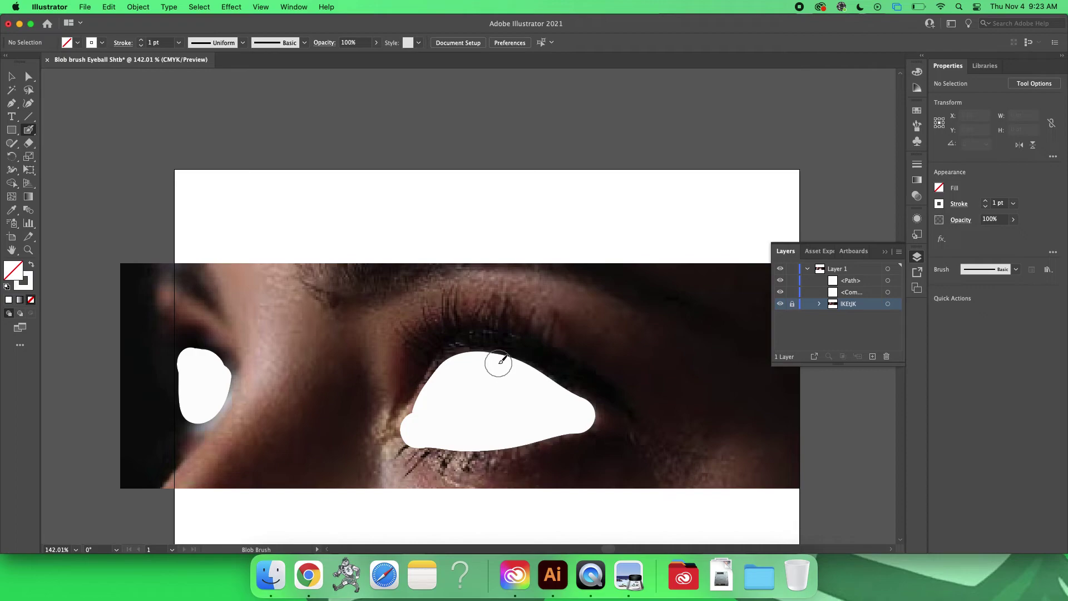
Toggle the visibility of the two white eye shapes in Layer 1 and leave both hidden above the locked eye photo
click(780, 292)
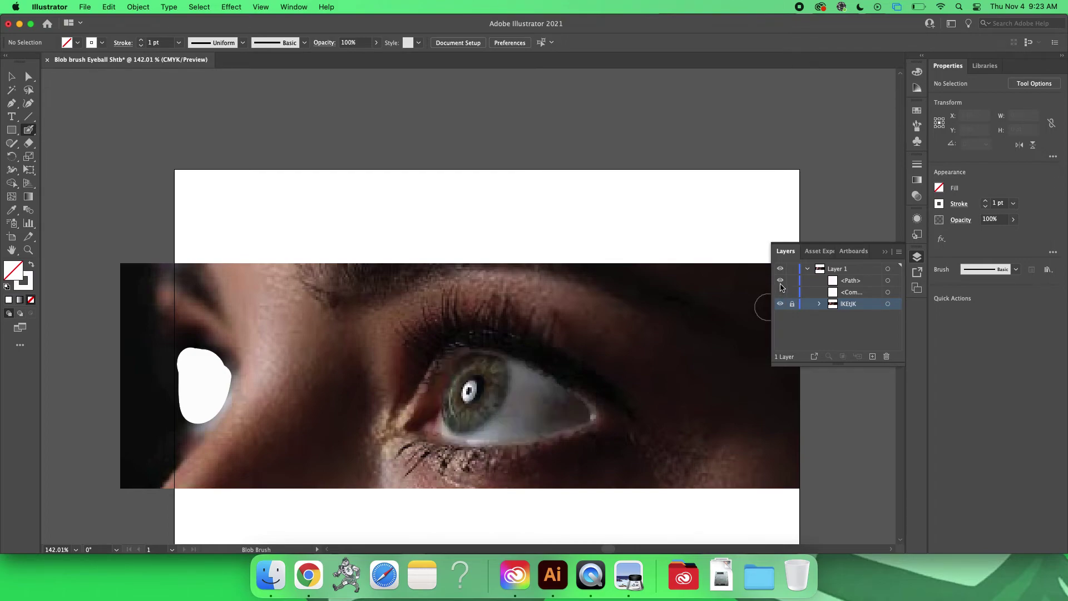
click(781, 281)
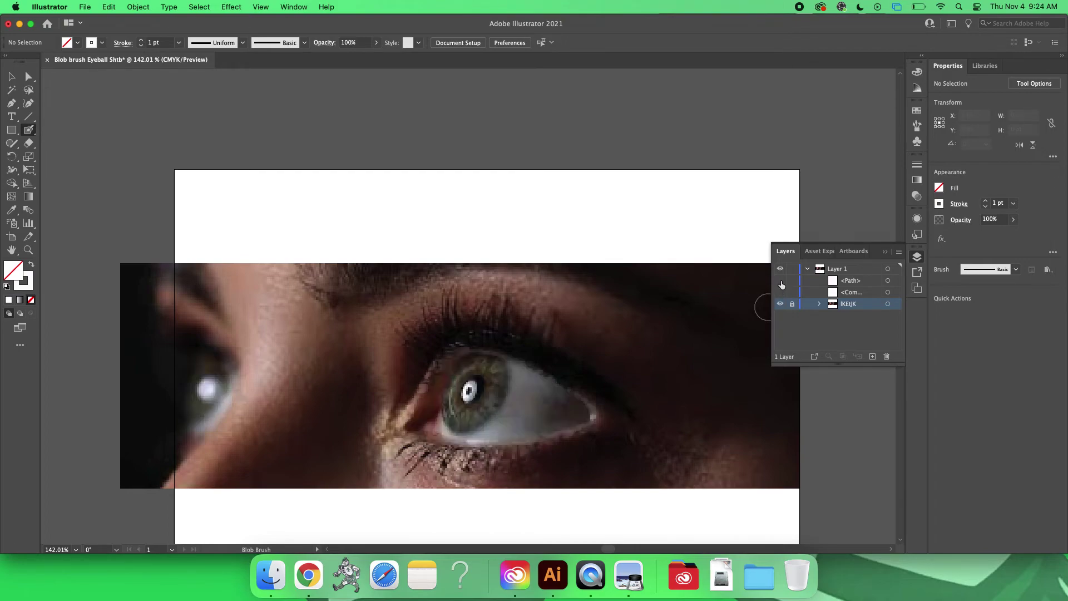
click(781, 281)
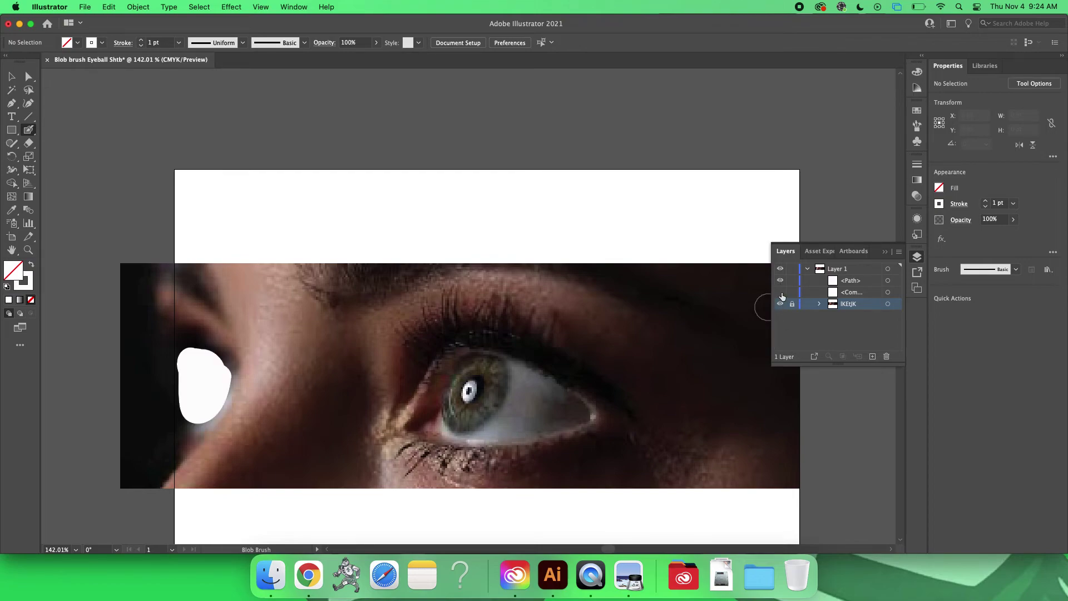
click(780, 293)
click(781, 292)
click(781, 281)
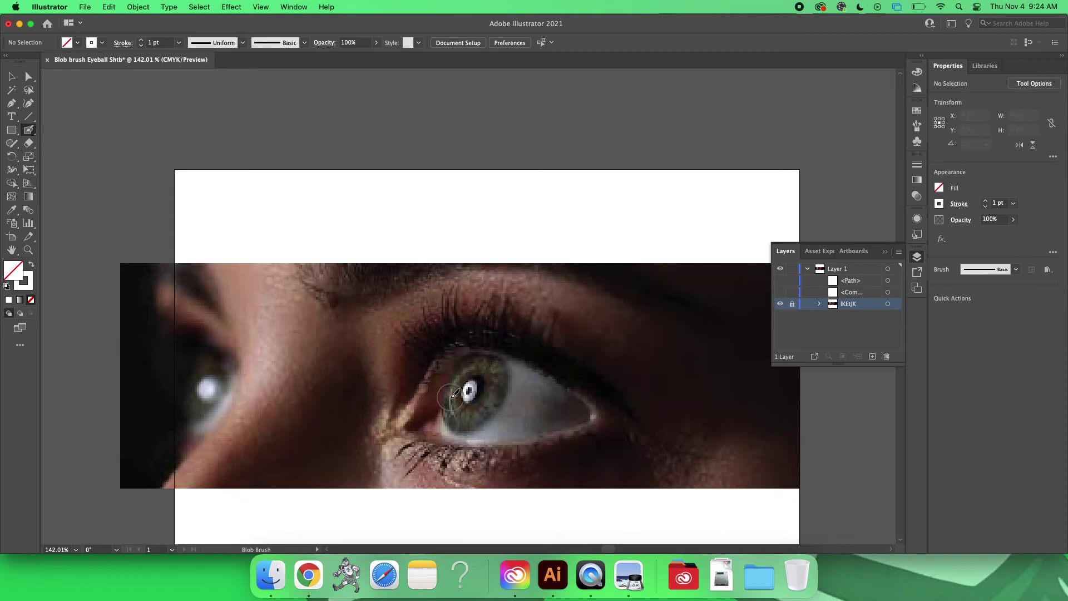
Save the document to cloud documents under the name "eye SHTB"
key(super+s)
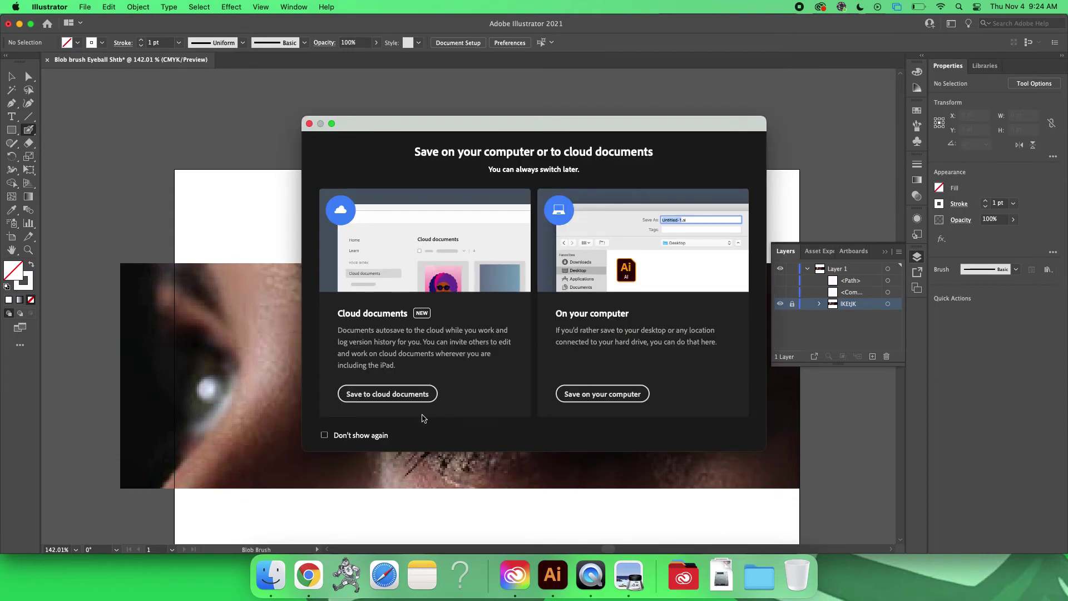
click(383, 397)
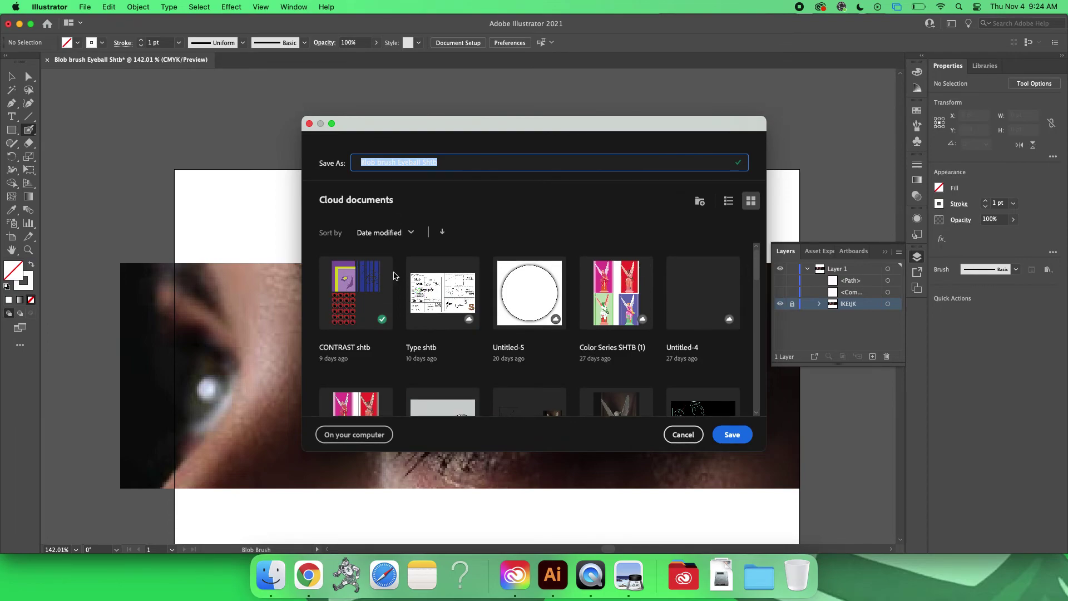
text(eye)
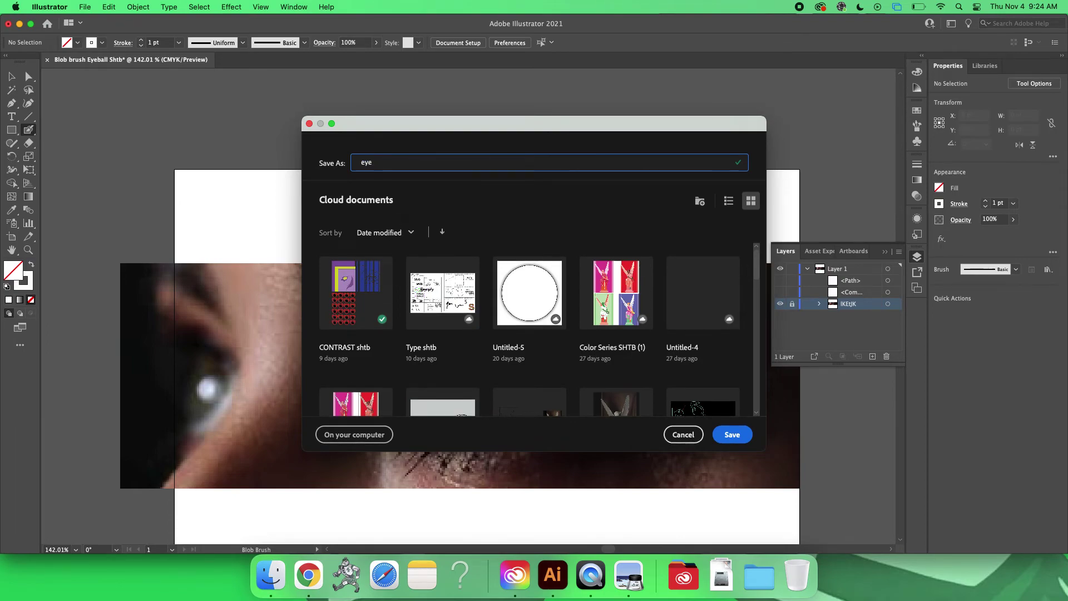
text( SHTB)
click(732, 435)
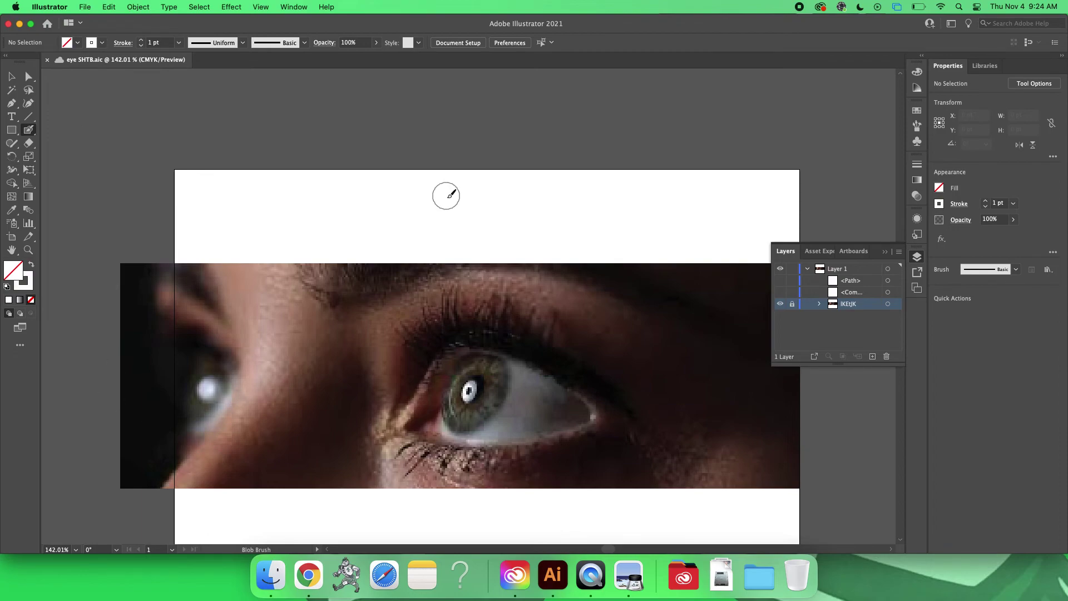
Minimize the drawing, switch to Chrome, and open the SYNC Grade 10 (Y=You) class from Google Classroom in a new tab
click(20, 24)
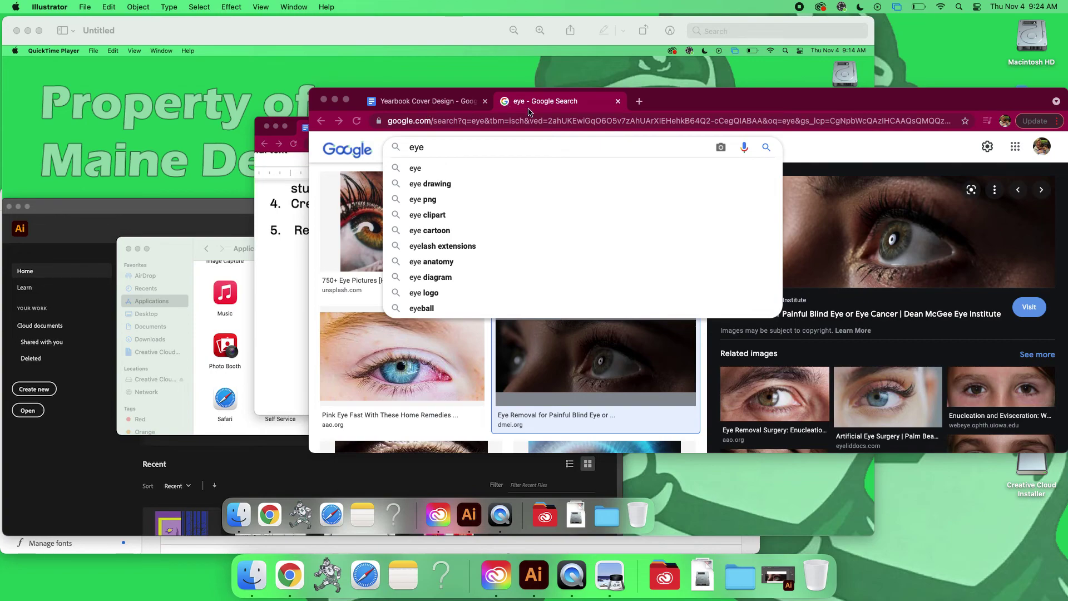
click(640, 107)
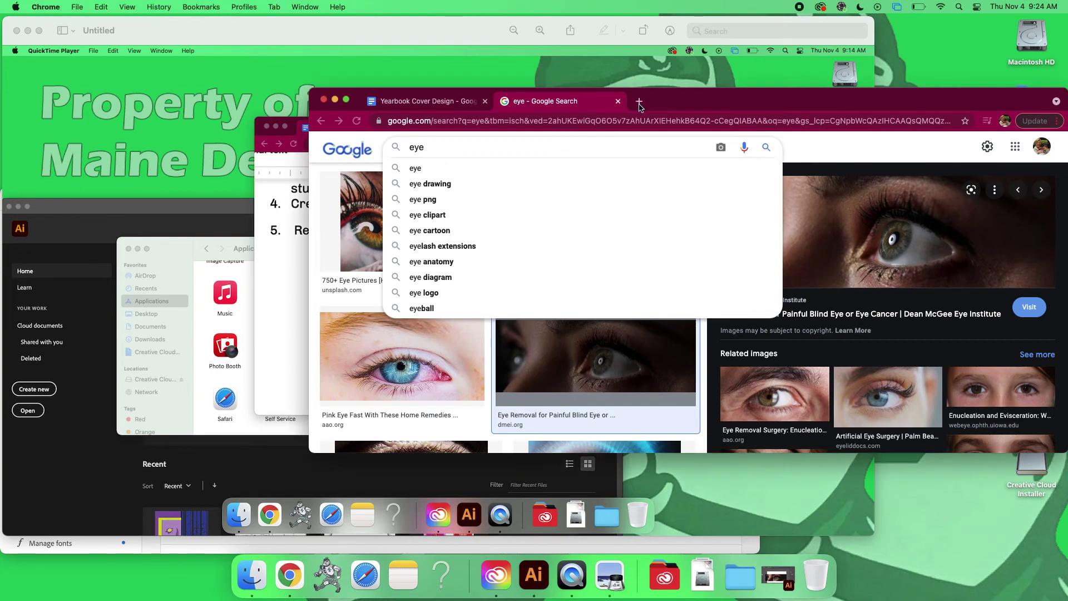
click(639, 103)
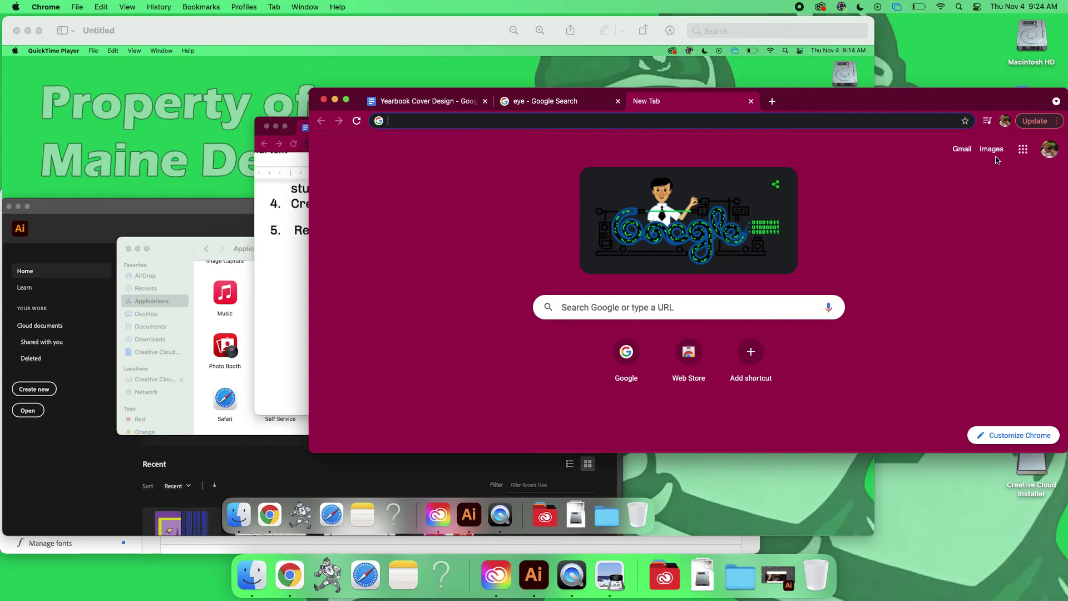
click(1025, 148)
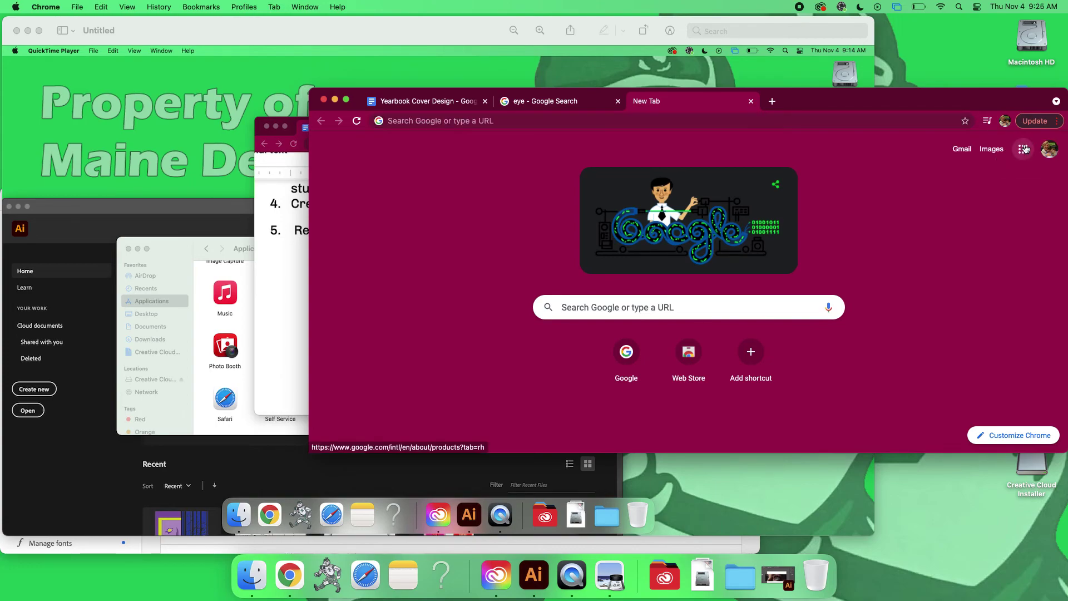
click(921, 249)
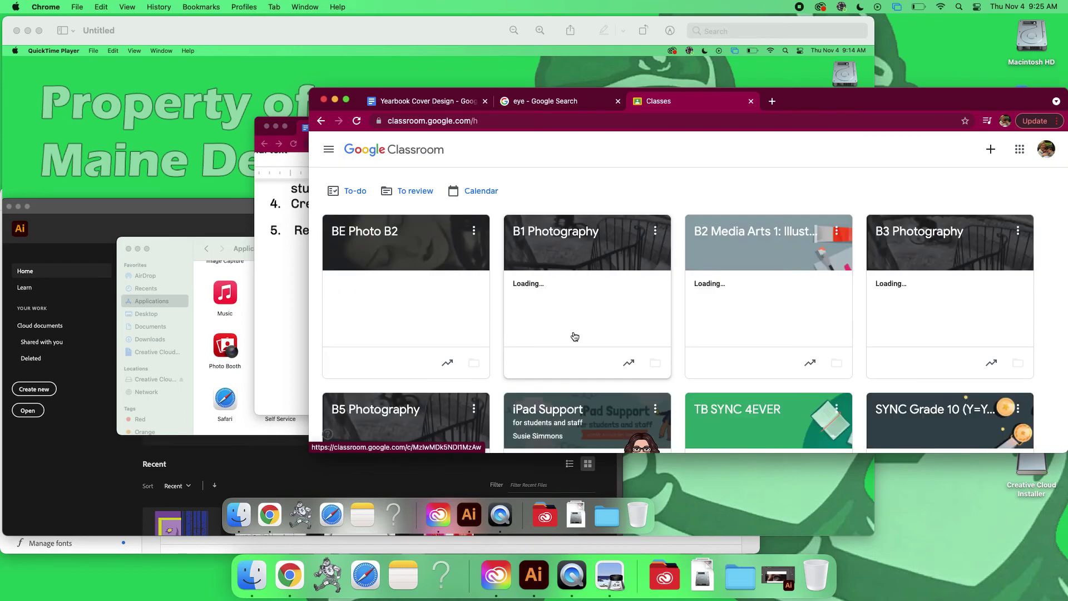
scroll(640, 362, down, 3)
click(893, 332)
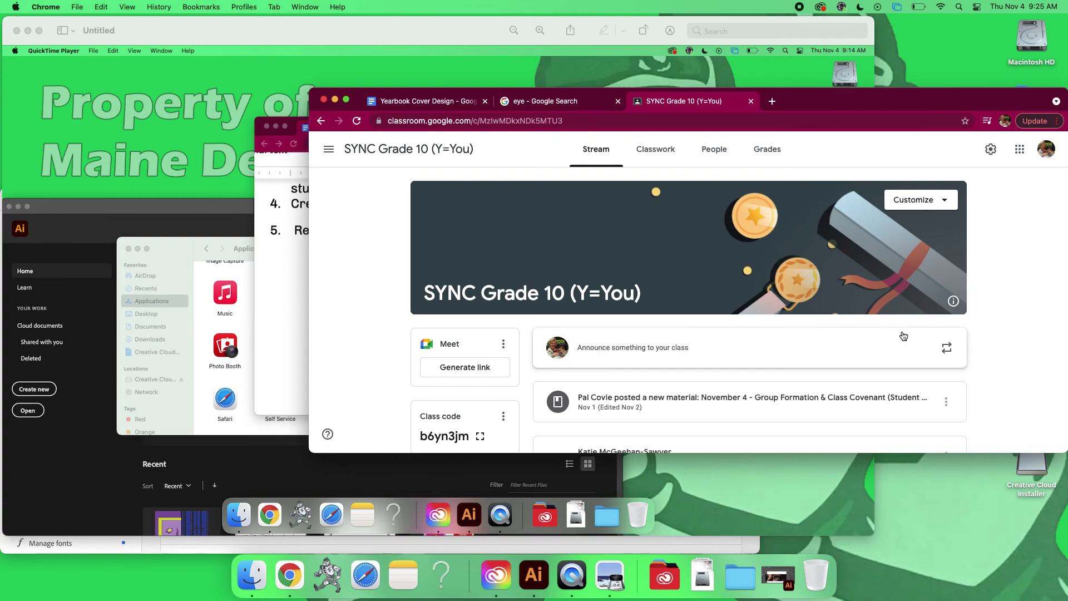
Open the "November 4 - Group Formation & Class Covenant" material and its attached "Instructions for Nov 4, 2021" document
scroll(822, 400, down, 1)
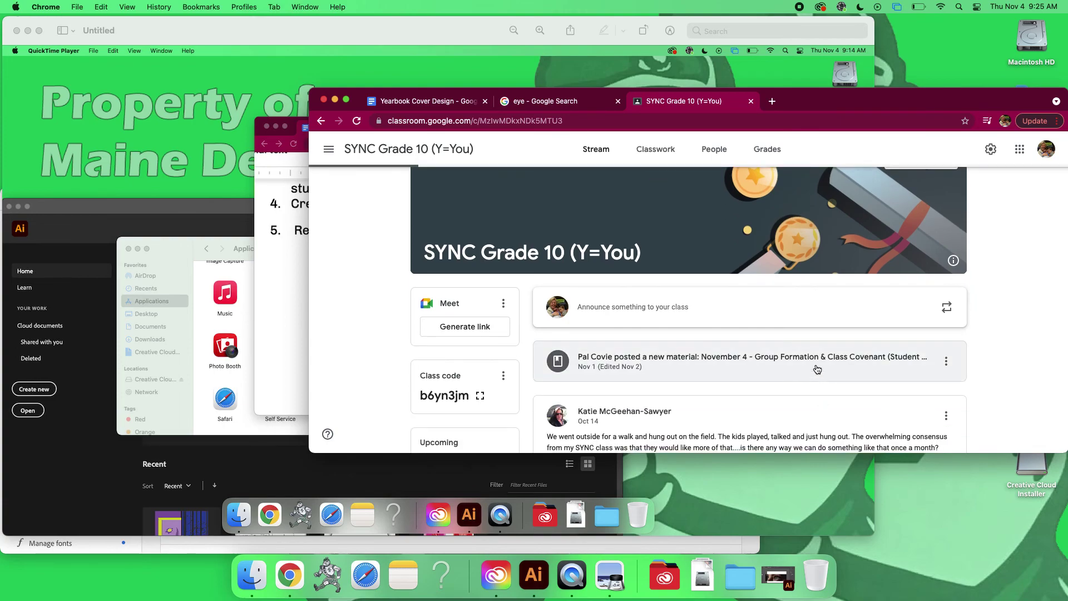
click(817, 369)
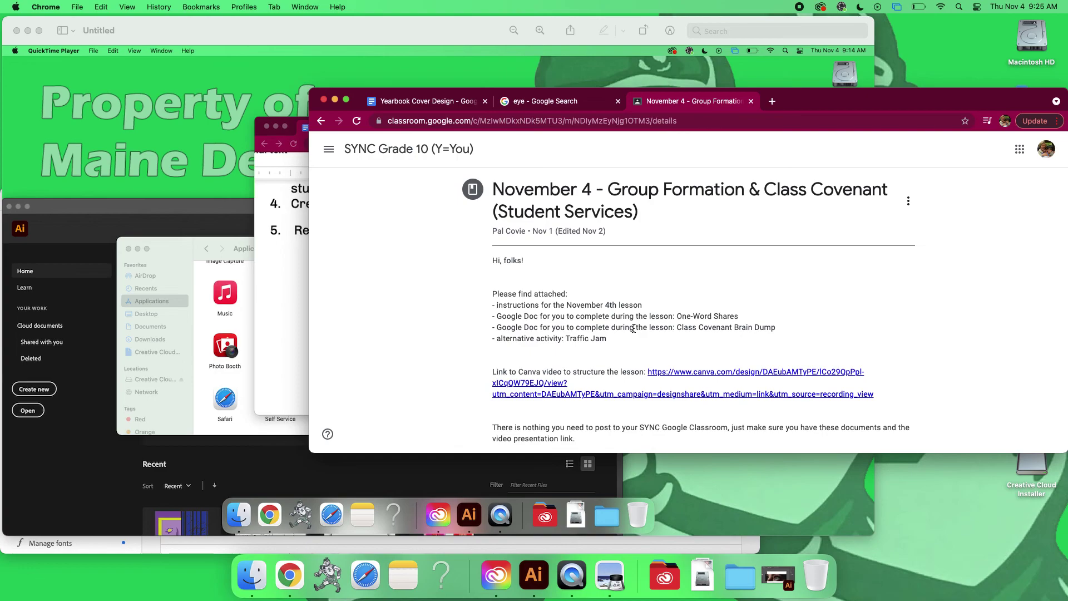
scroll(624, 337, down, 3)
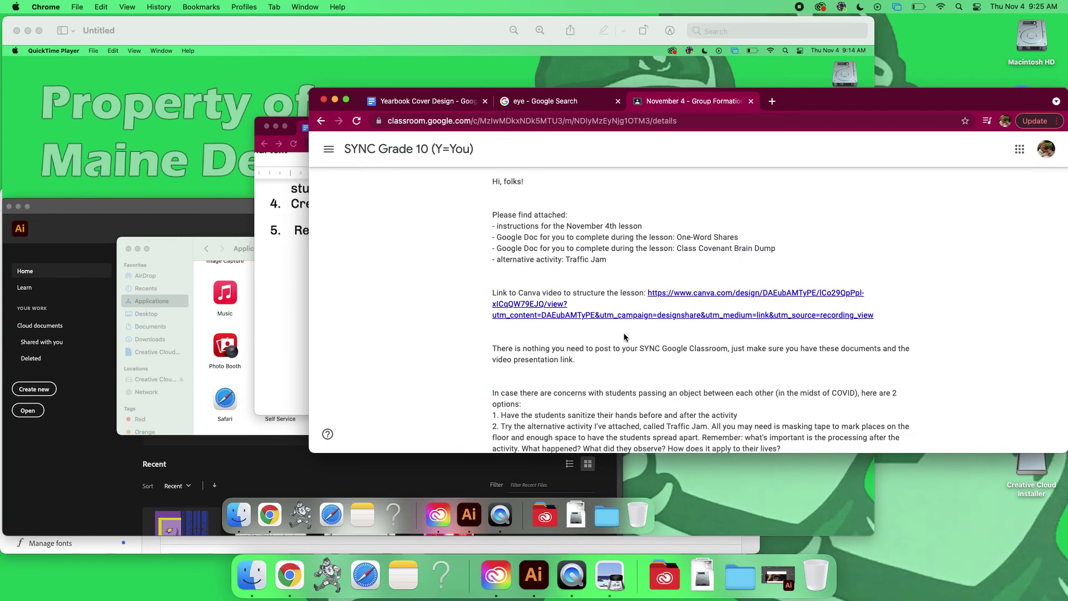
scroll(625, 337, down, 1)
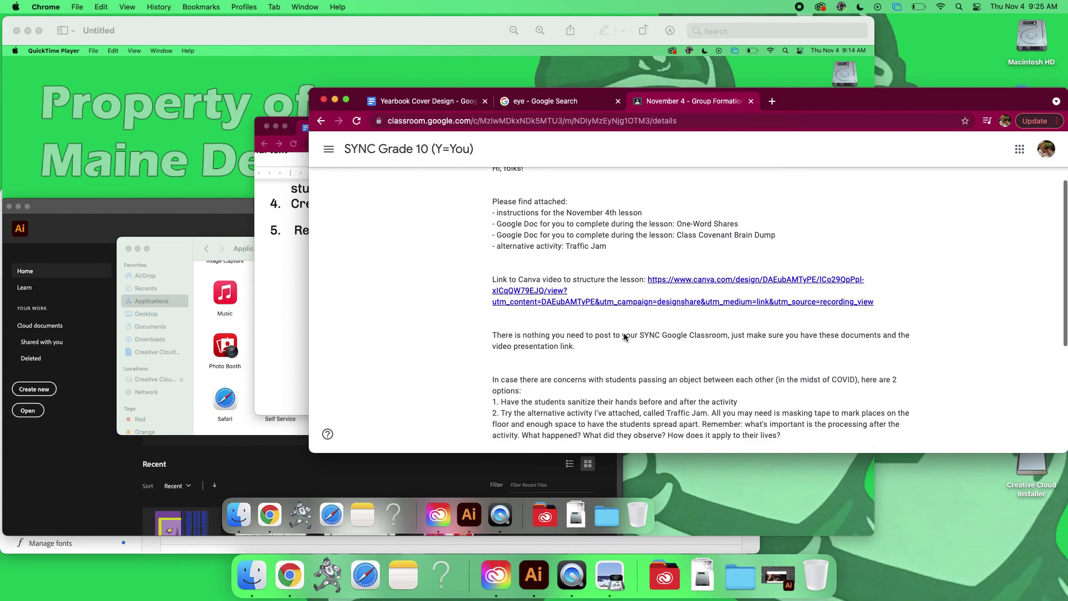
scroll(625, 336, down, 7)
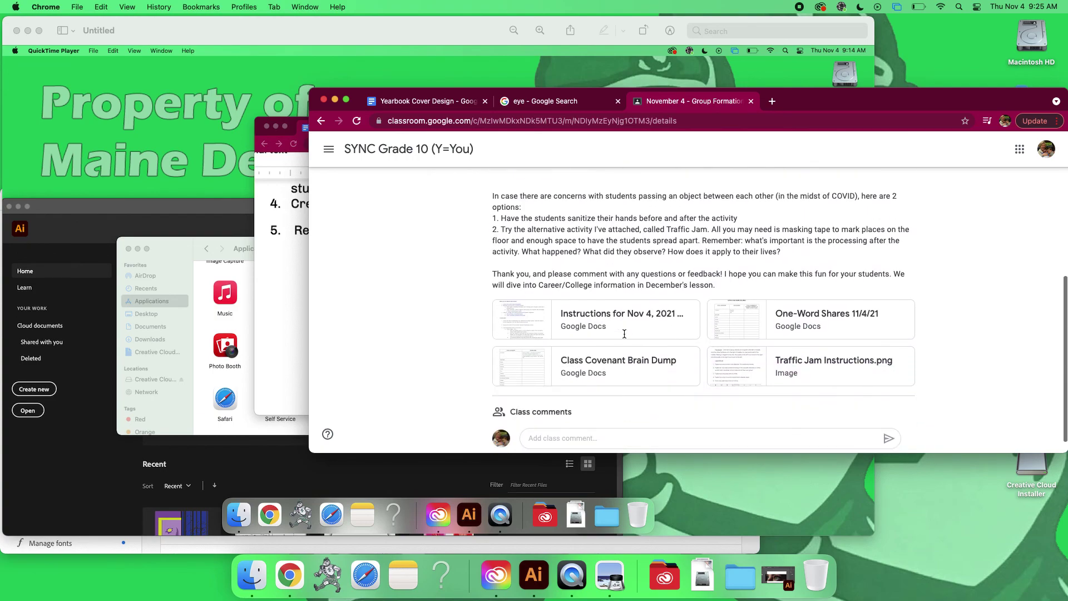
click(627, 334)
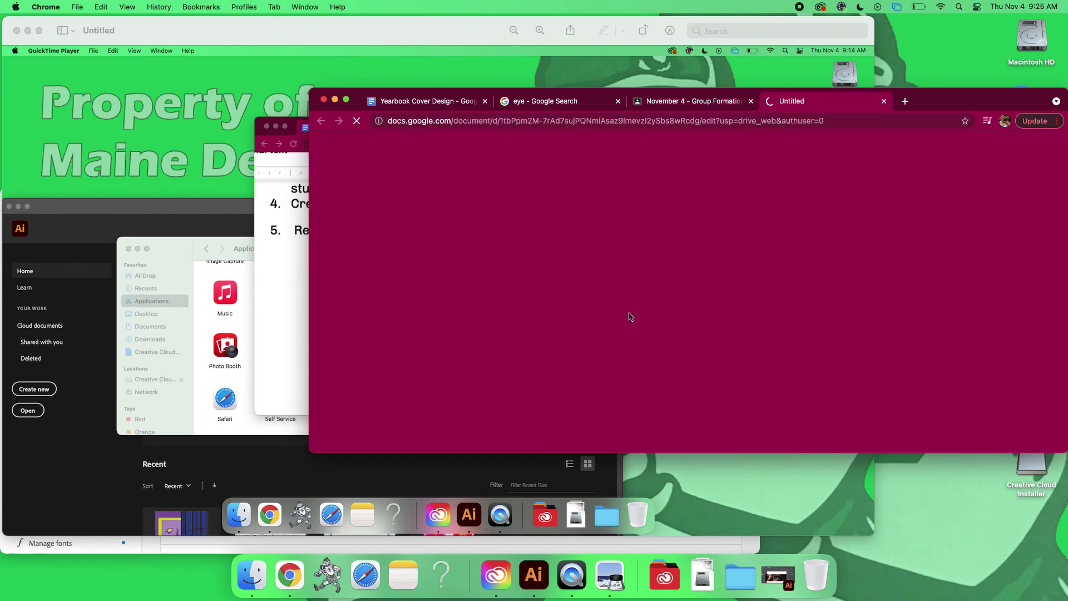